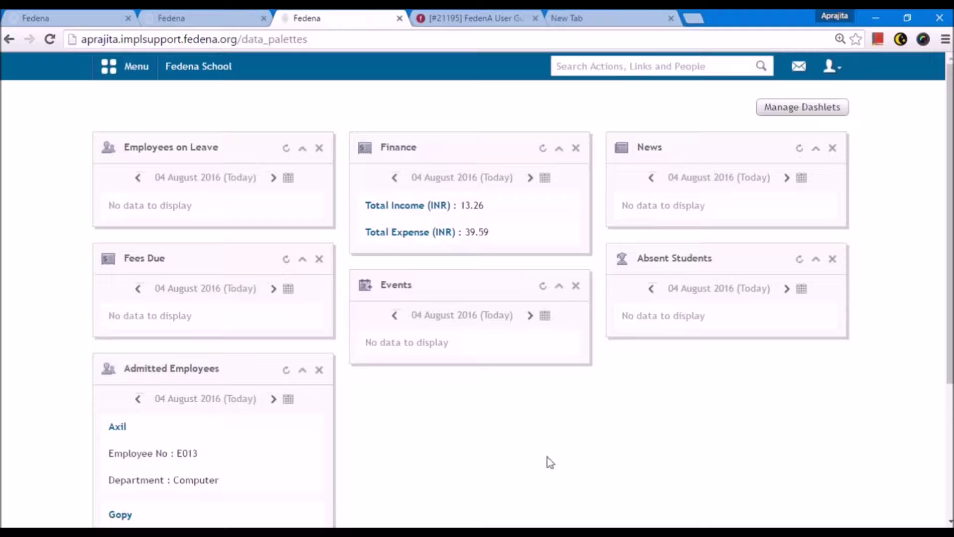
# Start a new CSV export format in Custom Imports and choose the Student Admission model.
pyautogui.click(110, 66)
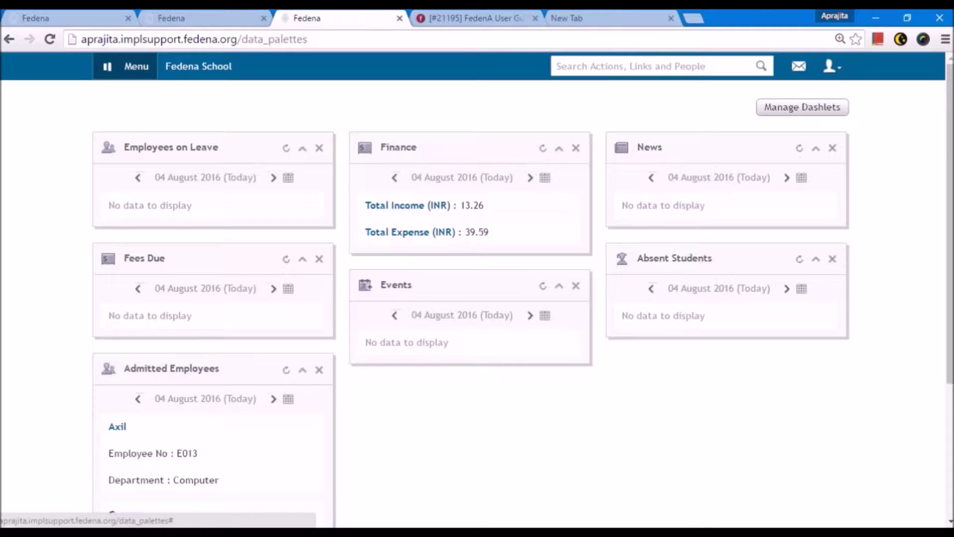
pyautogui.click(392, 113)
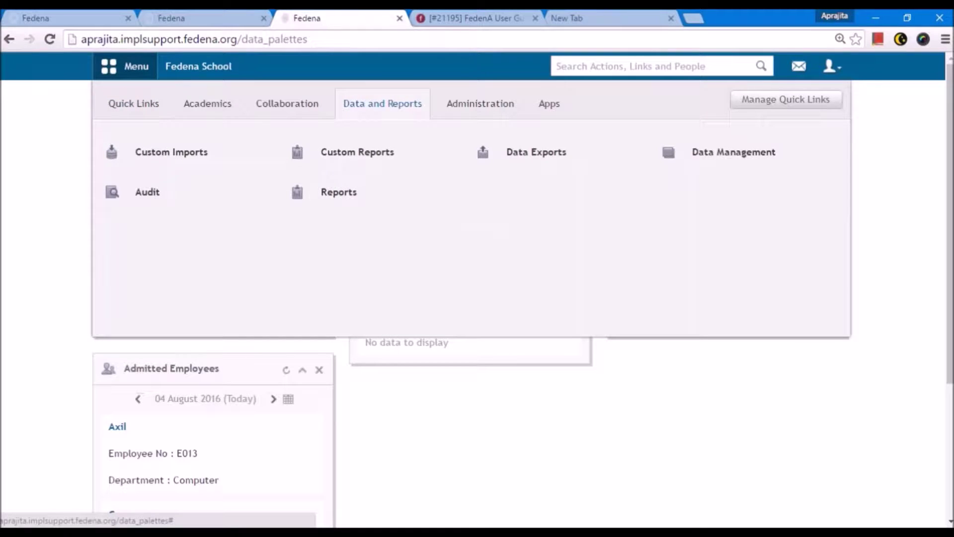
pyautogui.click(171, 151)
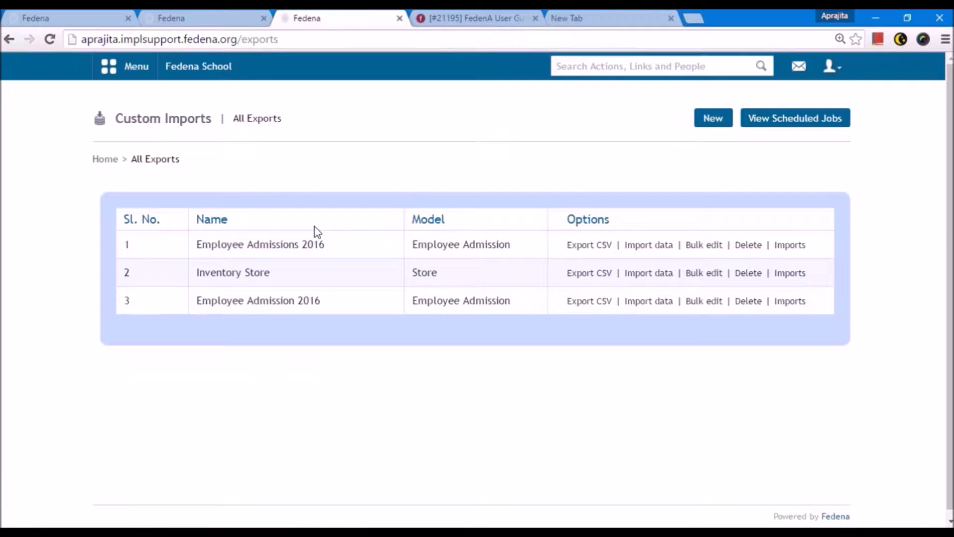
pyautogui.click(711, 129)
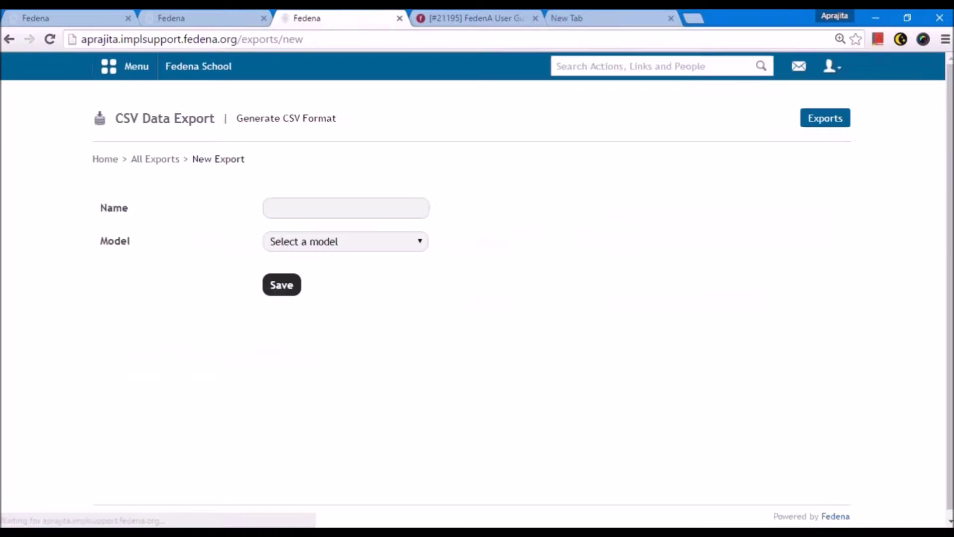
pyautogui.click(403, 248)
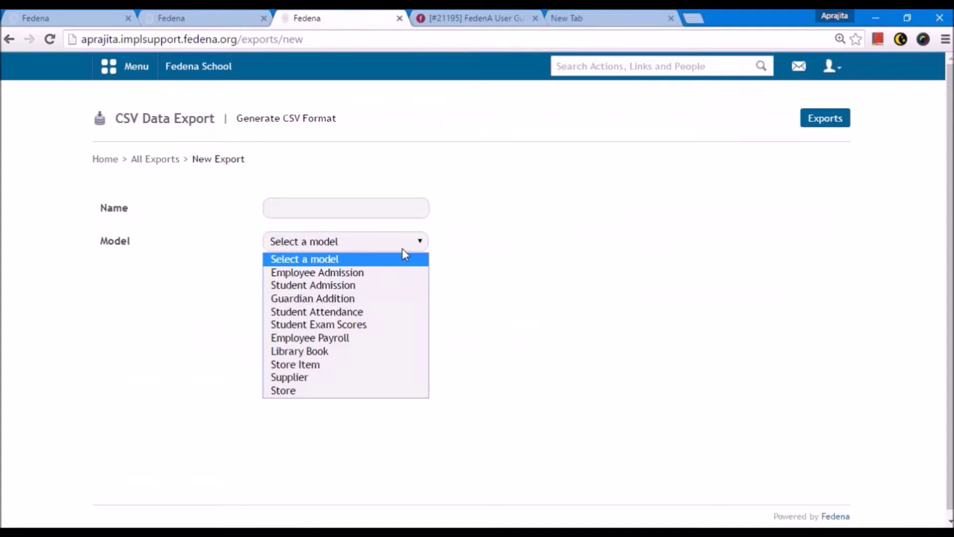
pyautogui.click(391, 286)
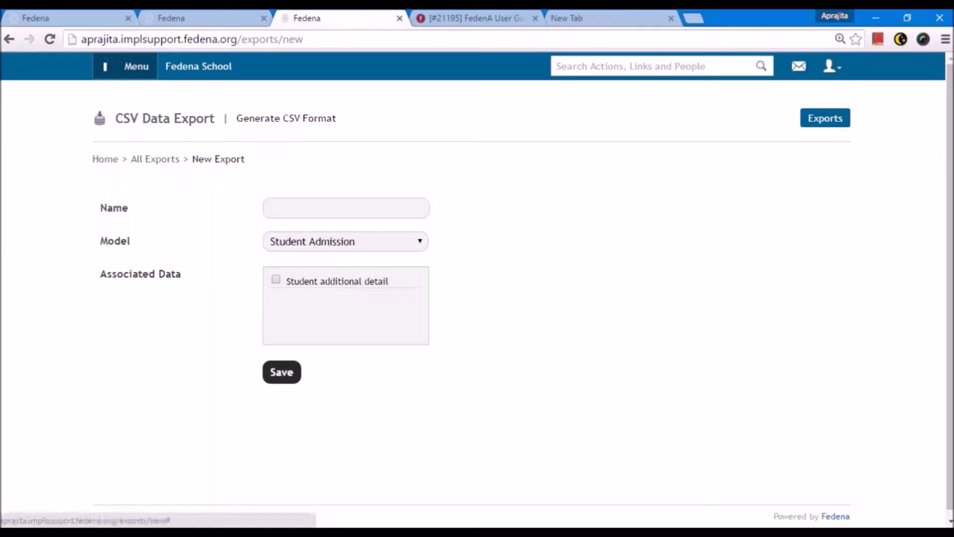
# Open the configuration settings to look at the option for adding admission additional details.
pyautogui.click(124, 67)
pyautogui.click(480, 104)
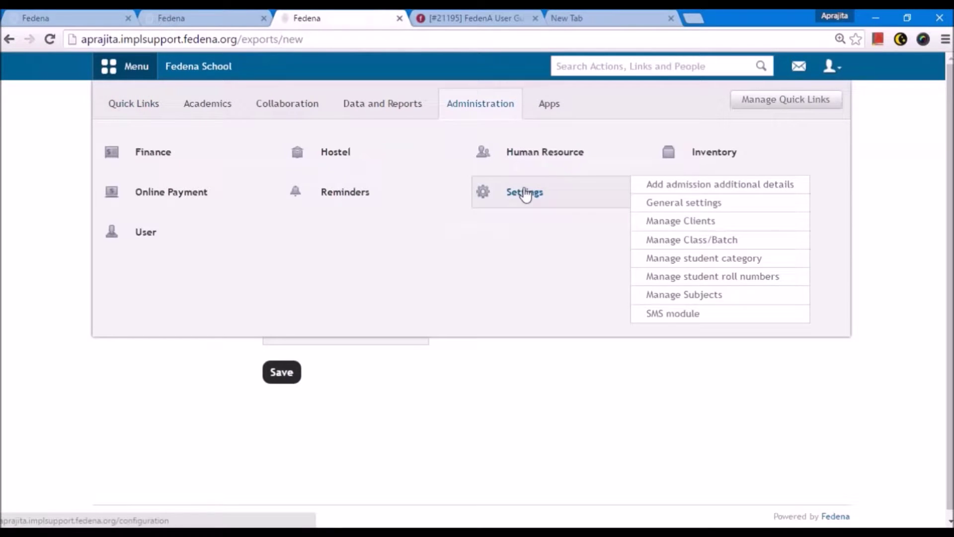
pyautogui.click(537, 194)
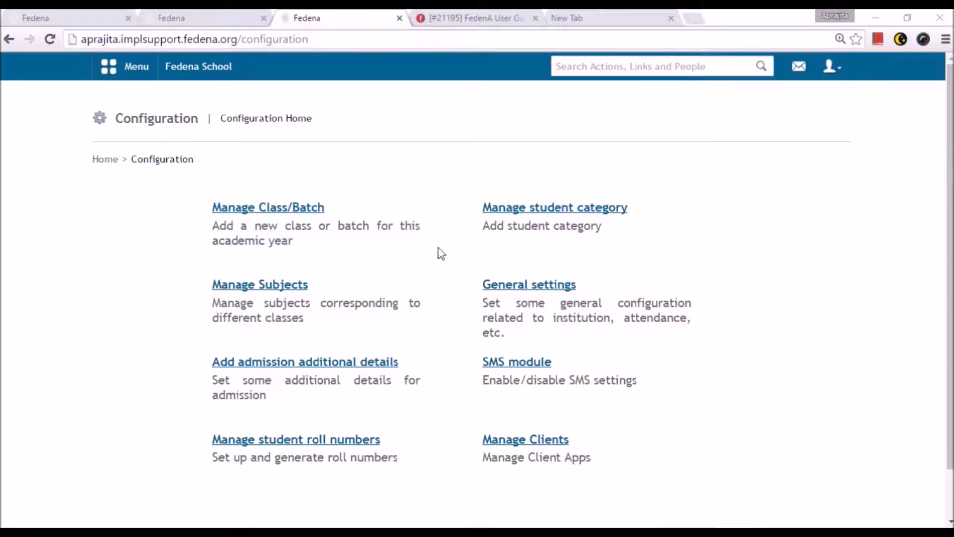
pyautogui.click(168, 311)
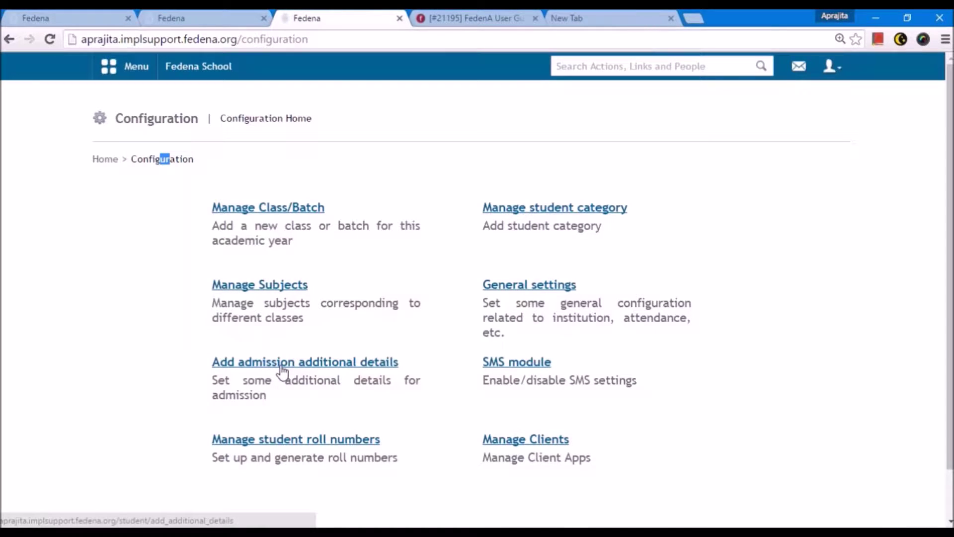
# Open the student admission form and examine its required, personal and contact detail fields.
pyautogui.click(130, 69)
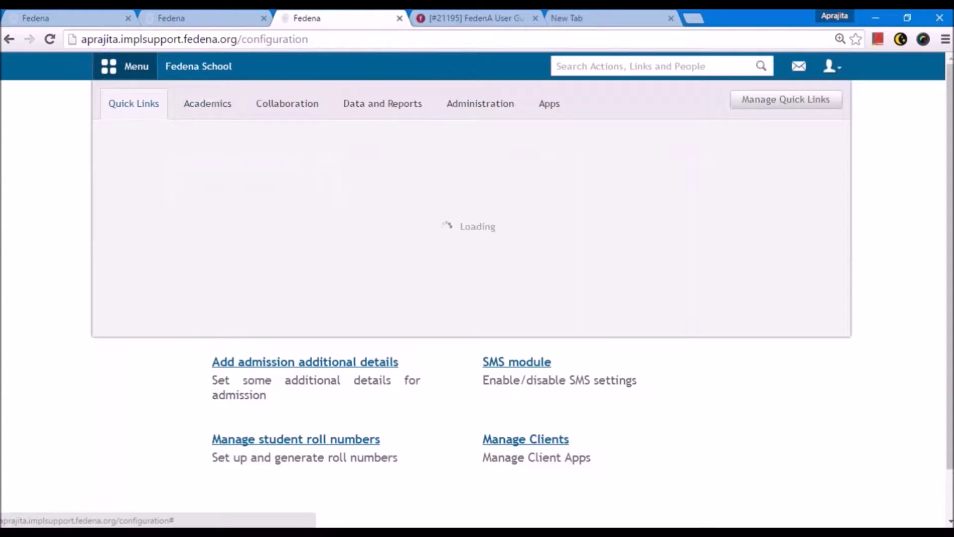
pyautogui.moveTo(192, 276)
pyautogui.click(298, 271)
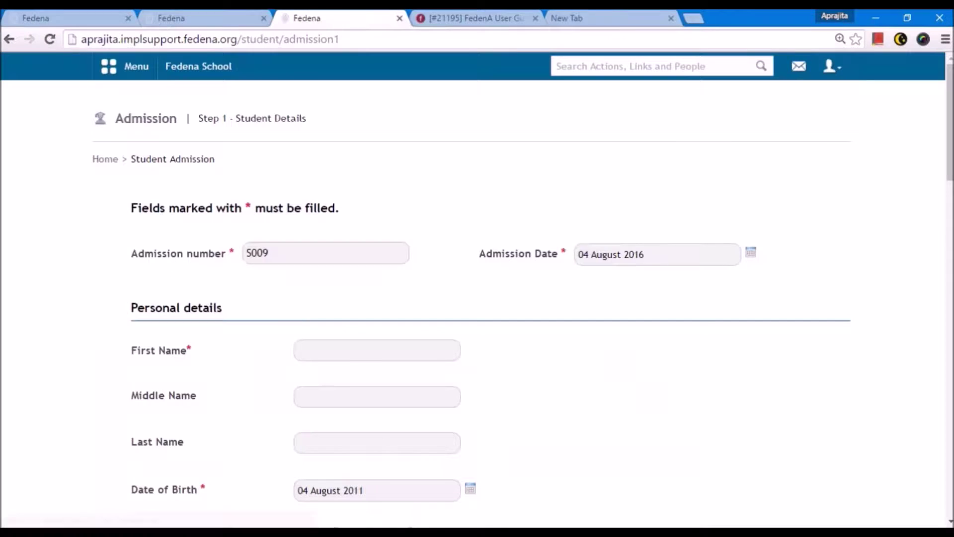
pyautogui.scroll(-1, 286, 299)
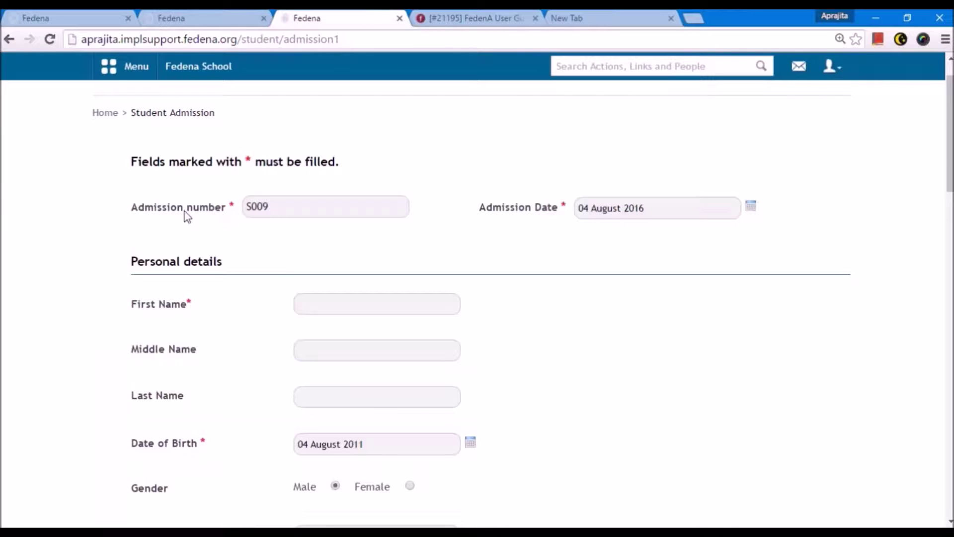
pyautogui.scroll(-5, 179, 390)
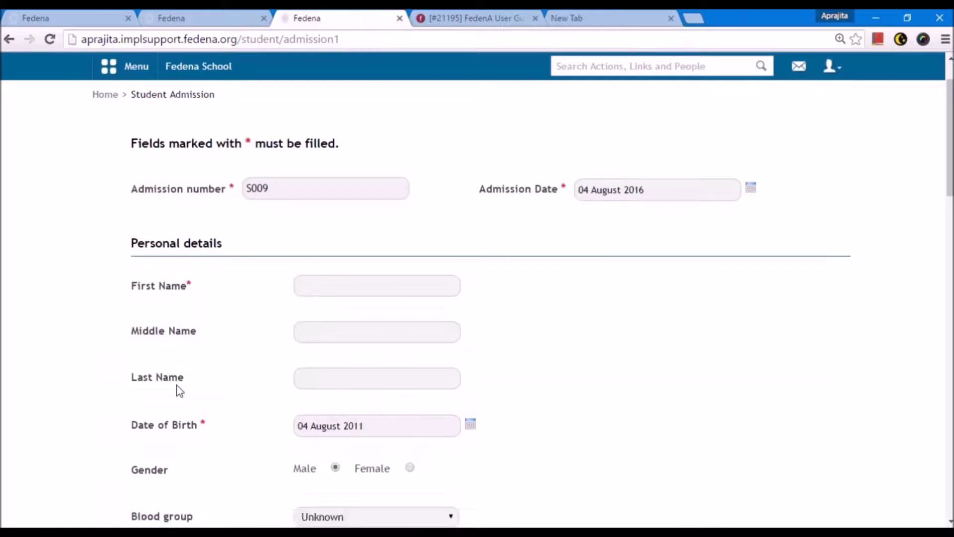
pyautogui.scroll(-5, 198, 373)
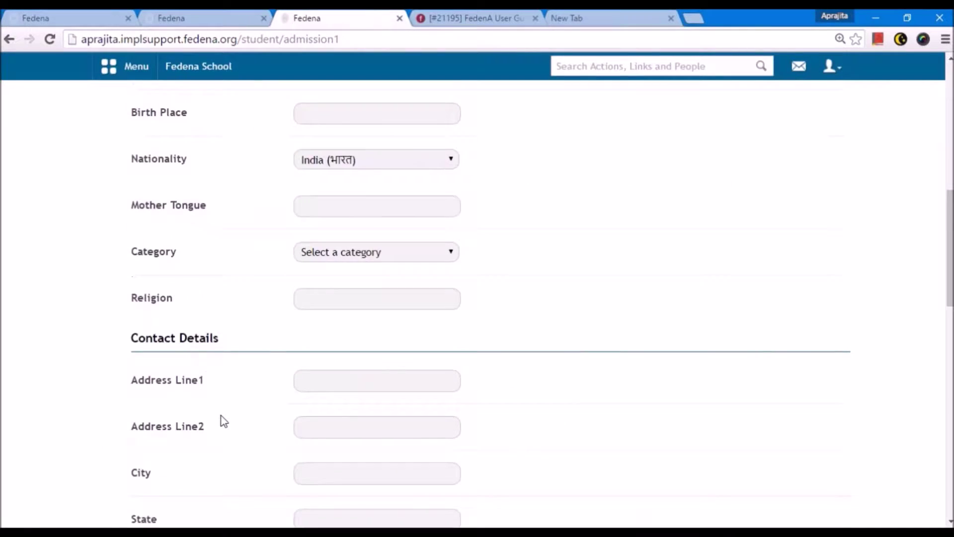
pyautogui.scroll(-3, 226, 422)
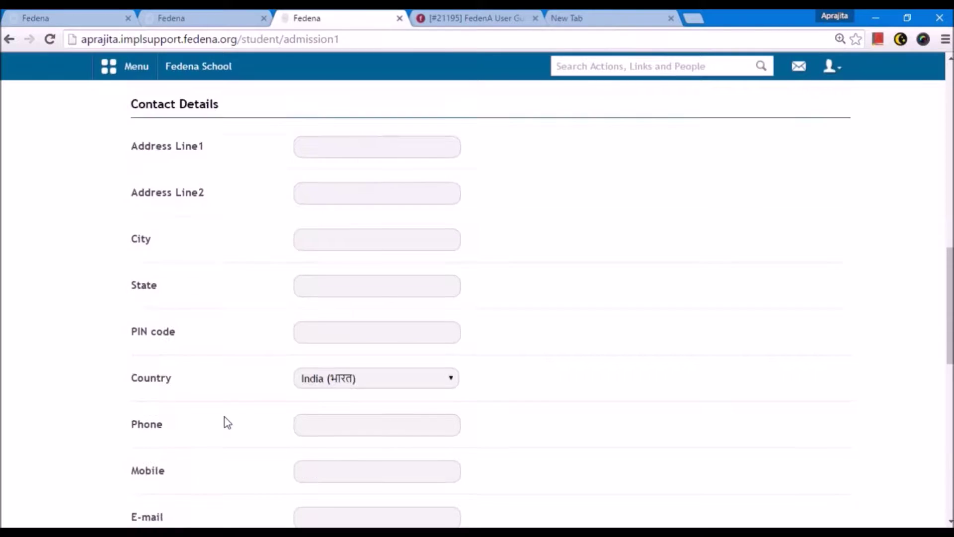
pyautogui.scroll(4, 227, 422)
pyautogui.scroll(3, 227, 422)
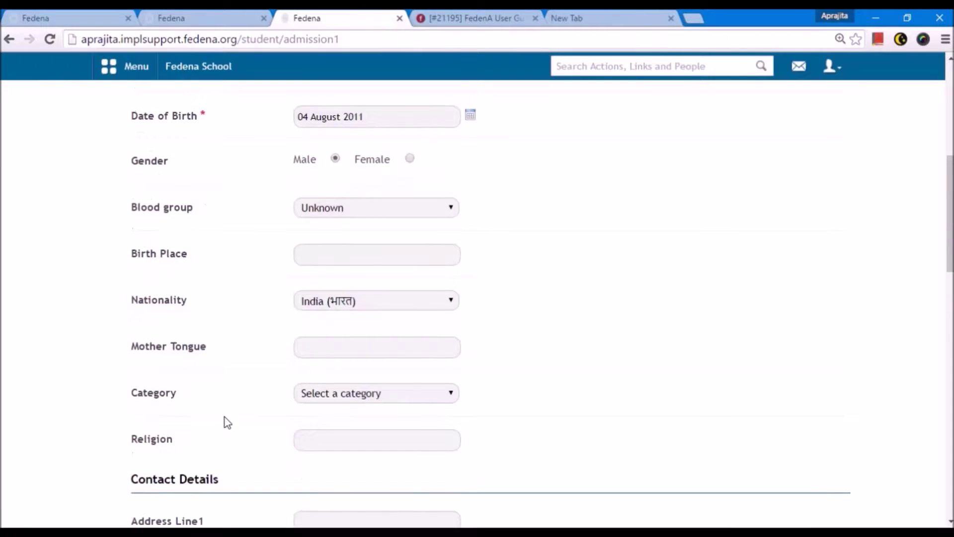
pyautogui.scroll(4, 227, 423)
pyautogui.scroll(3, 227, 422)
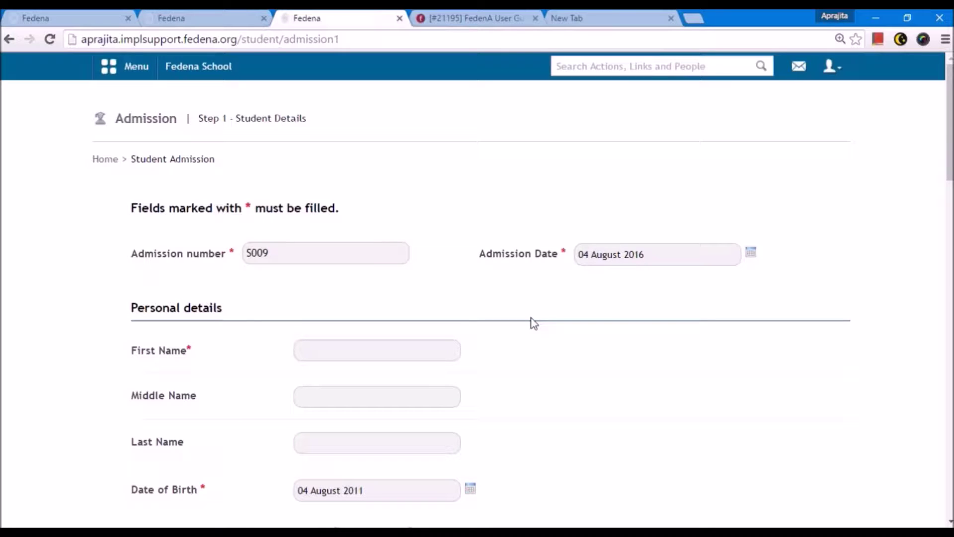
pyautogui.scroll(-3, 528, 323)
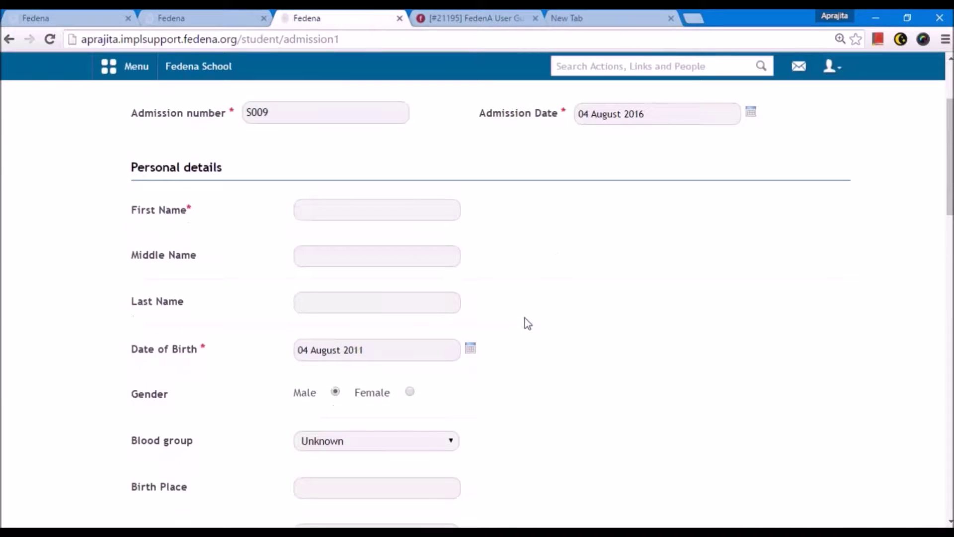
# Open the configuration settings from the employee admission page and look at the student category management.
pyautogui.click(181, 17)
pyautogui.click(126, 69)
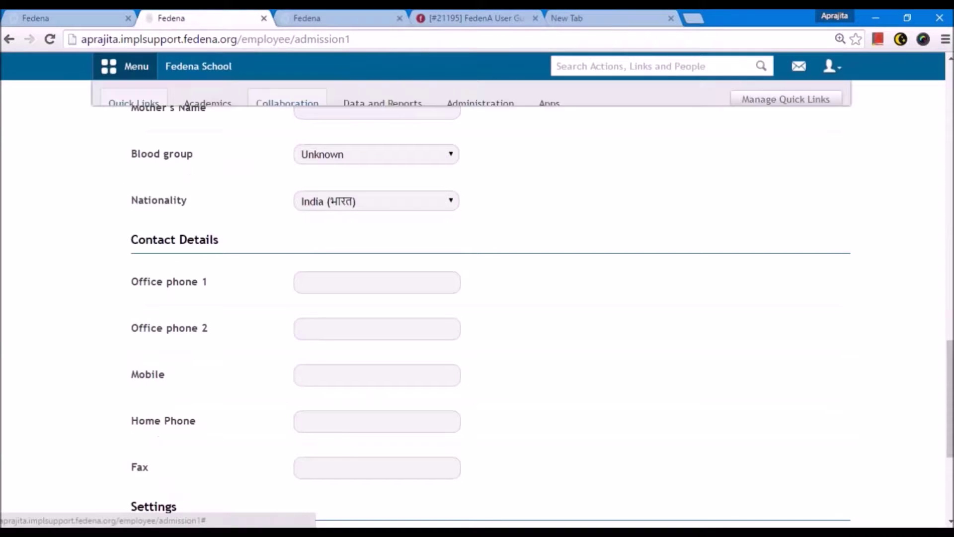
pyautogui.click(501, 116)
pyautogui.click(537, 199)
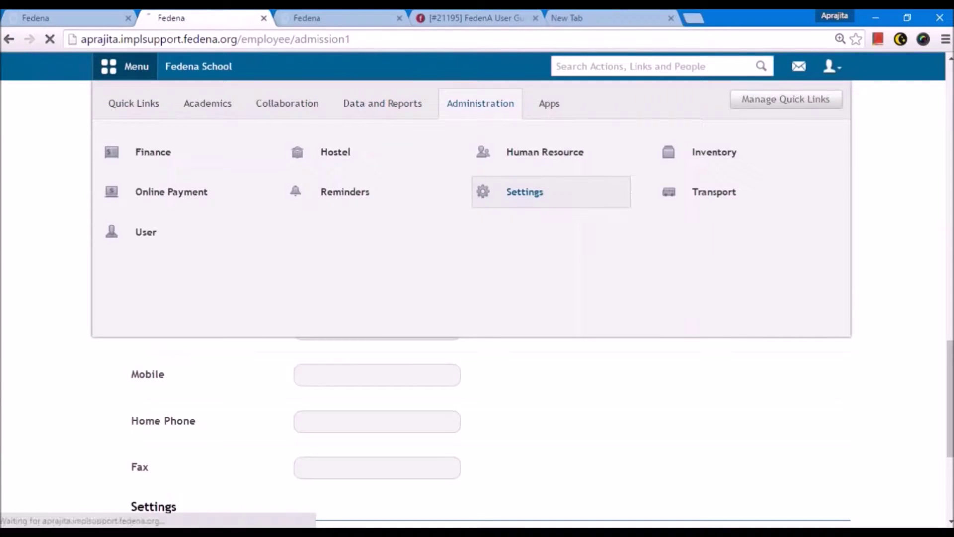
pyautogui.click(532, 208)
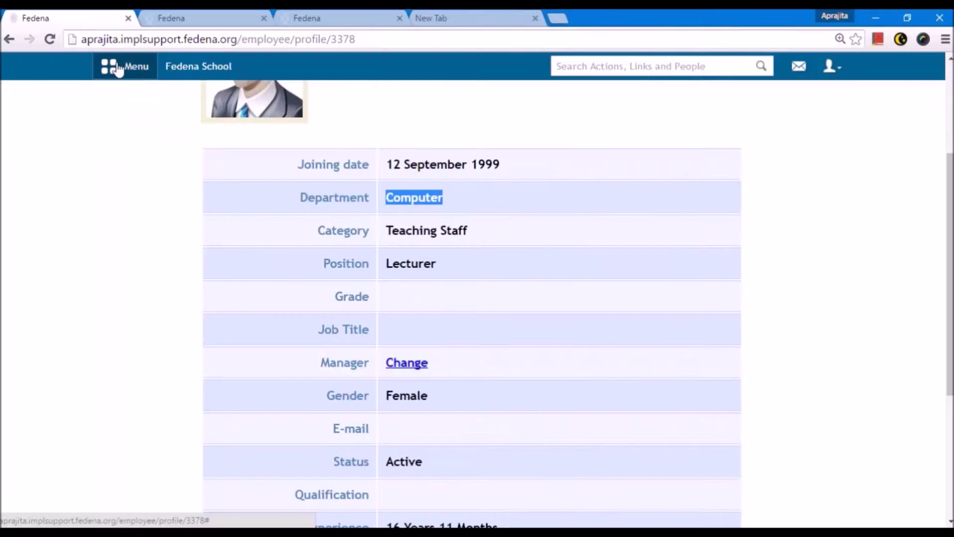
# From the employee profile page, go to Custom Imports and start a new CSV export format.
pyautogui.click(112, 66)
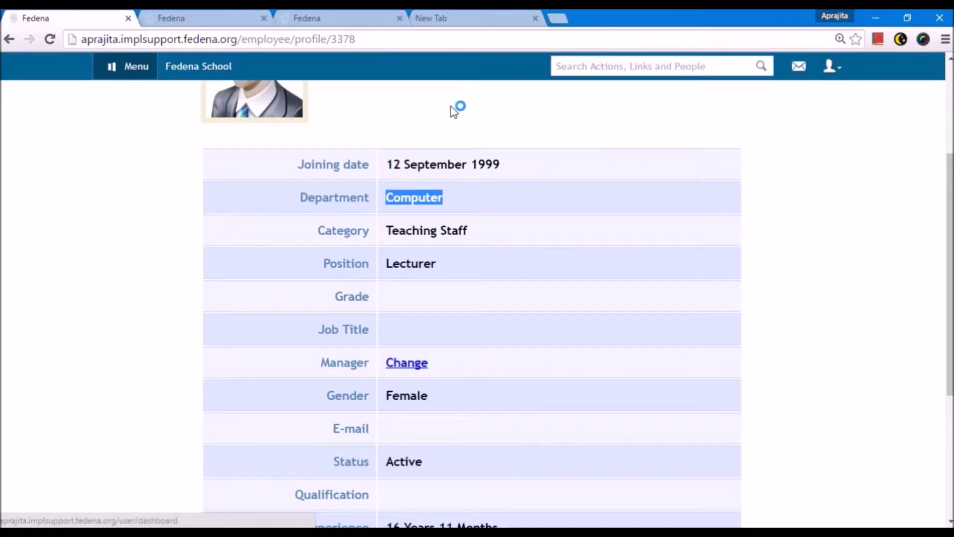
pyautogui.click(480, 104)
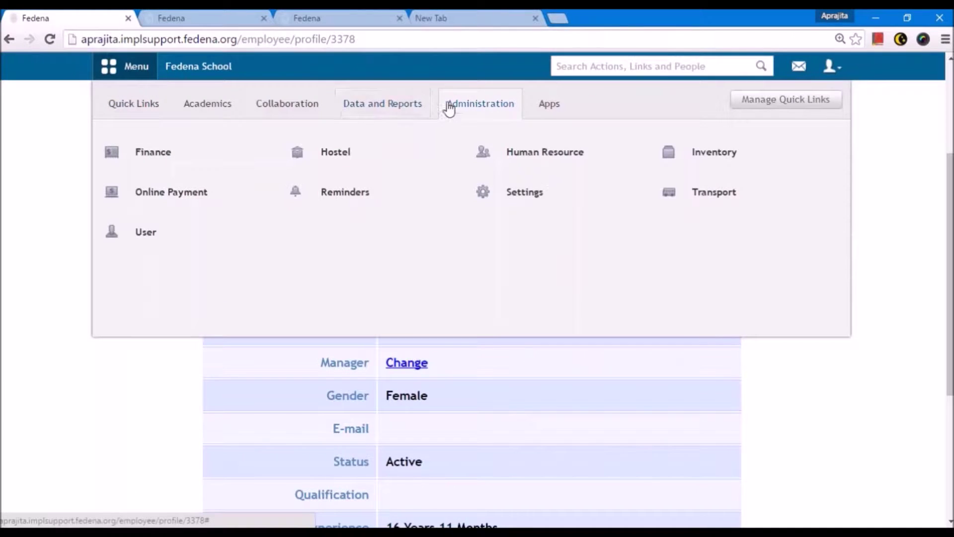
pyautogui.click(383, 103)
pyautogui.click(187, 150)
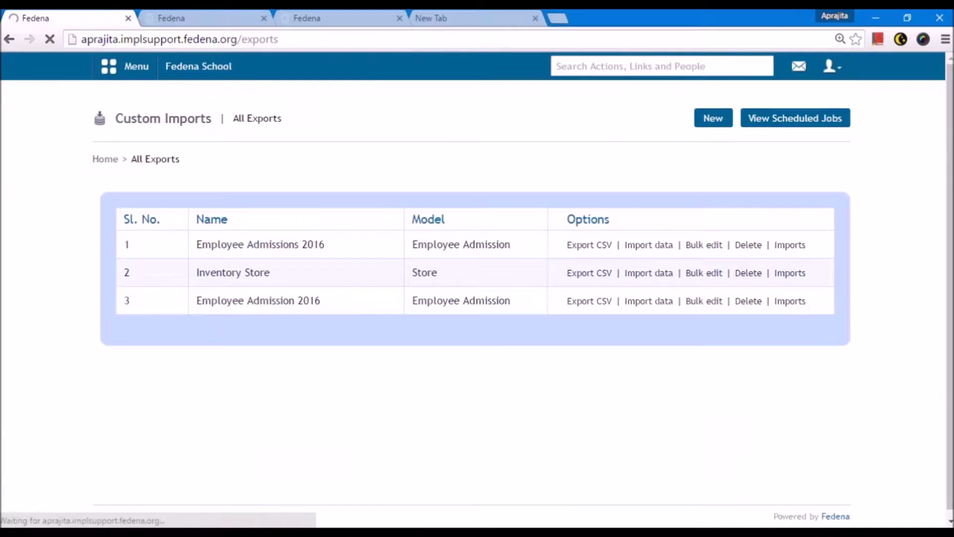
pyautogui.click(712, 119)
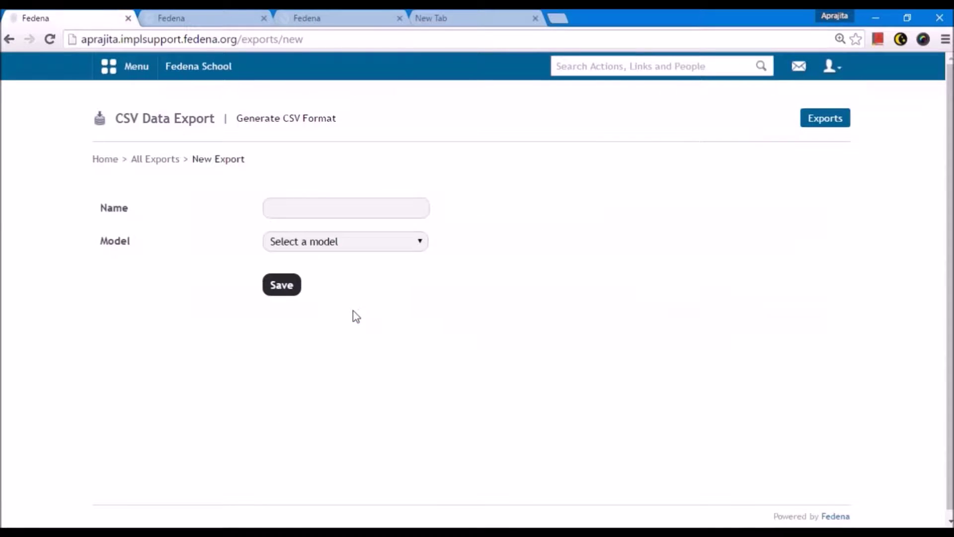
# Set the model to Student Admission and include all student additional detail fields, Identification marks and Hobbies.
pyautogui.click(328, 248)
pyautogui.click(328, 283)
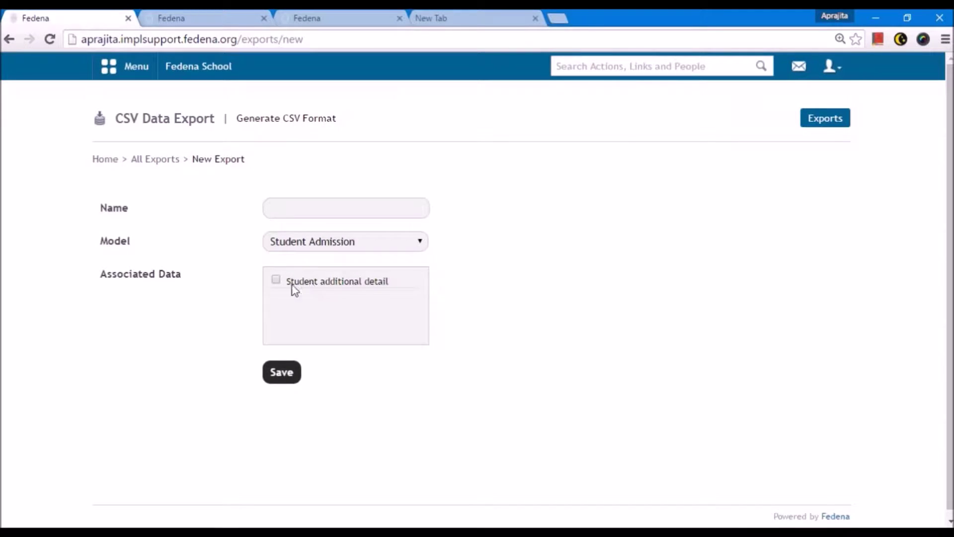
pyautogui.click(276, 279)
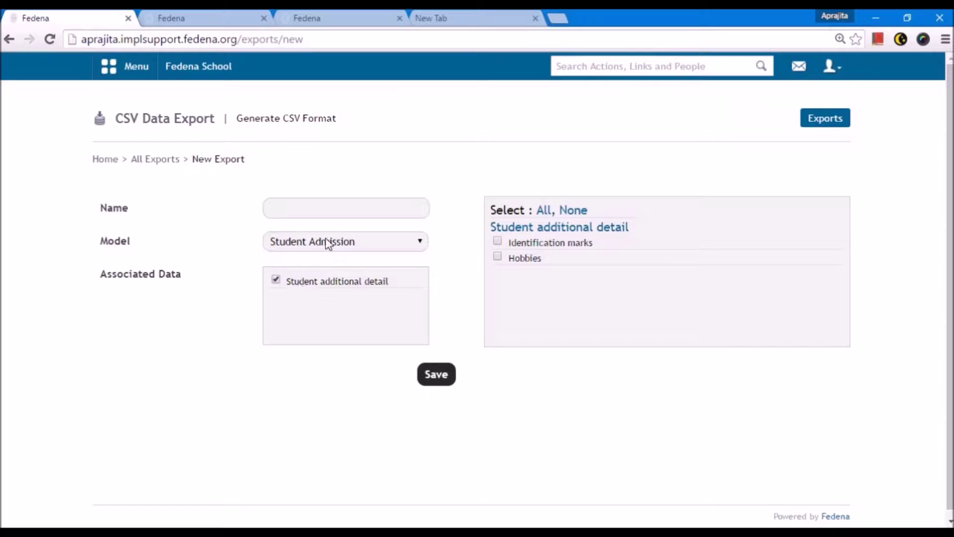
pyautogui.click(544, 210)
# Name the export format Student Admission 2016 and save it.
pyautogui.click(341, 208)
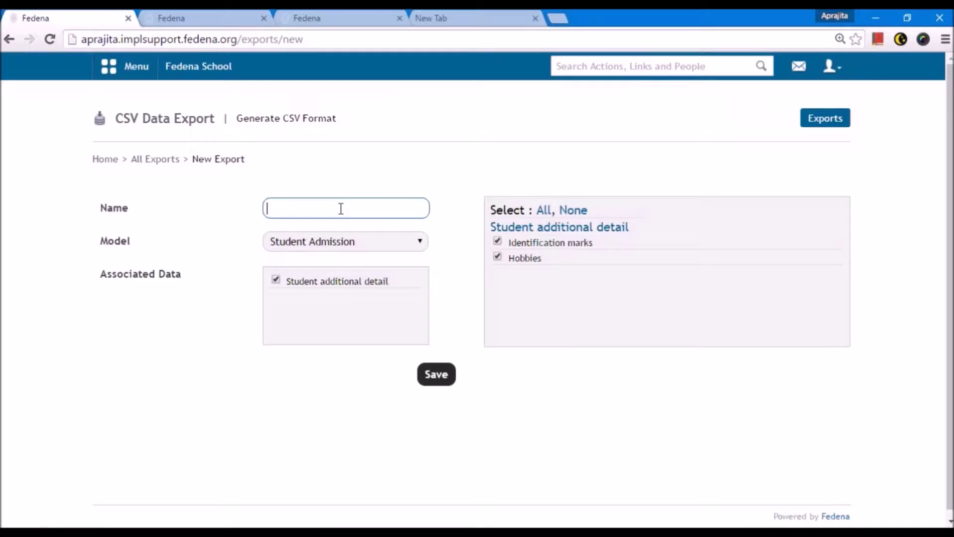
pyautogui.write('Student ')
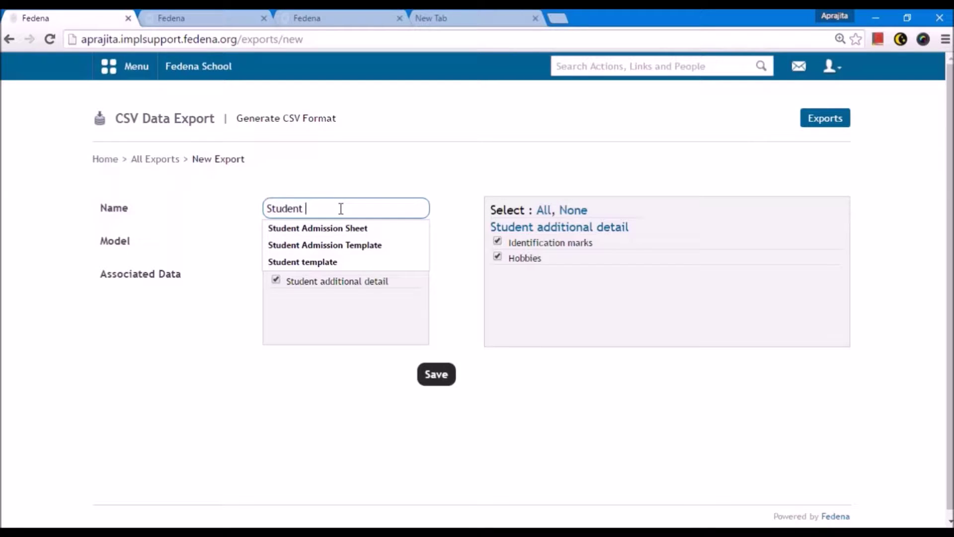
pyautogui.write('Admission')
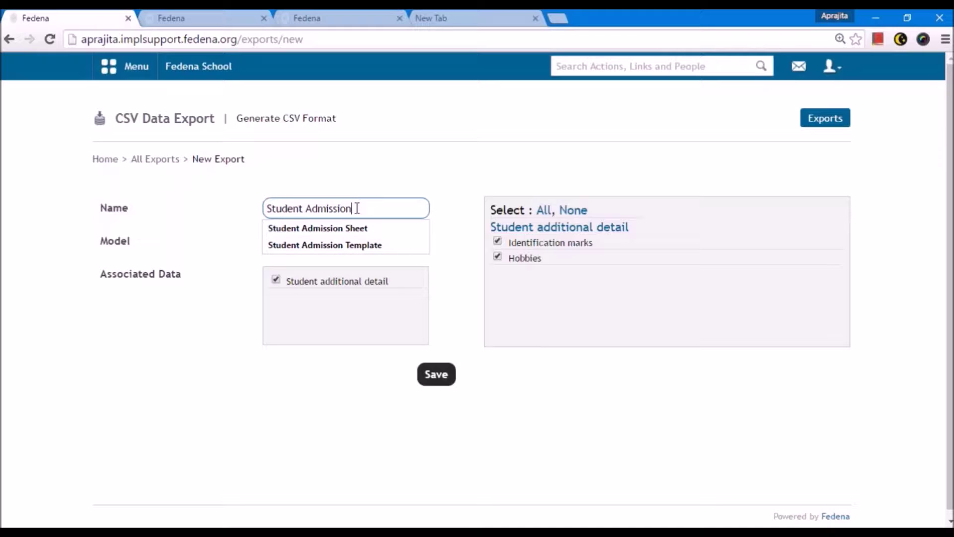
pyautogui.write(' 2016')
pyautogui.click(450, 372)
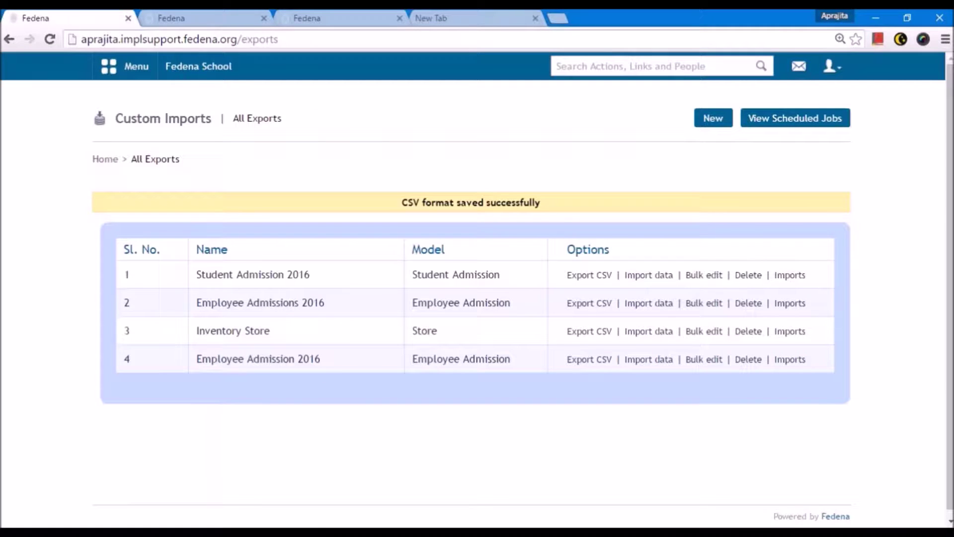
# Export the Student Admission 2016 format as CSV and open the downloaded file in Excel.
pyautogui.moveTo(316, 276); pyautogui.dragTo(191, 277)
pyautogui.click(509, 280)
pyautogui.click(576, 276)
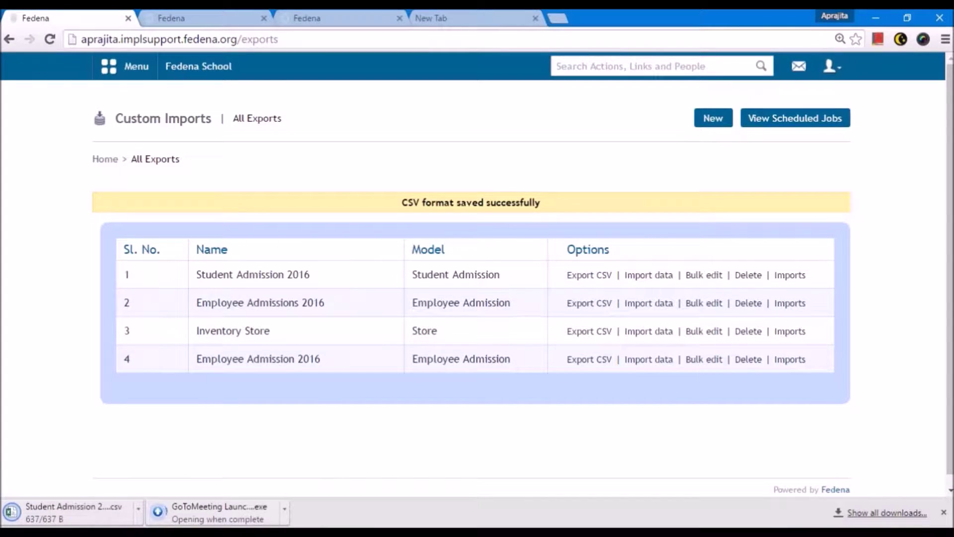
pyautogui.click(51, 504)
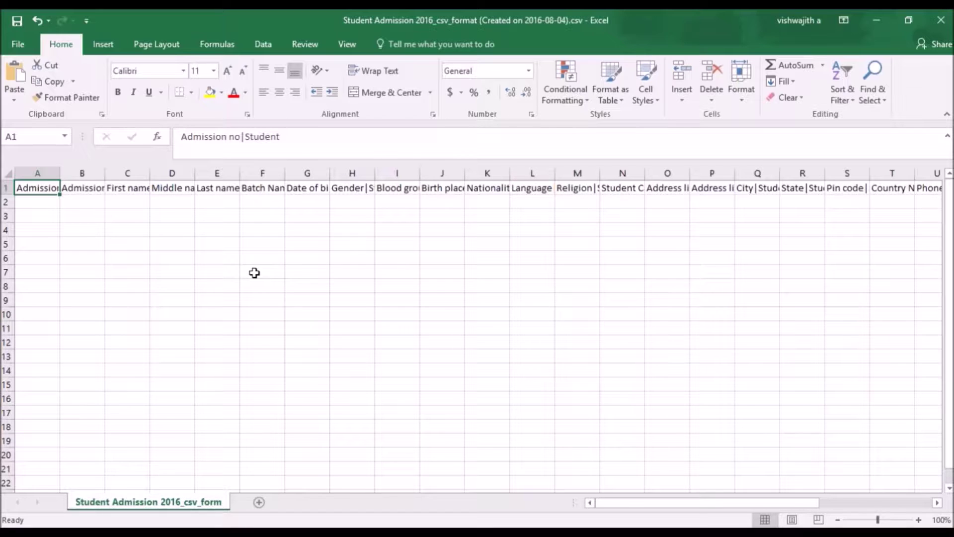
# Examine the exported Student Admission column headers in row 1, from the admission number through the date of birth.
pyautogui.keyDown('ctrl'); pyautogui.scroll(3, 255, 273); pyautogui.keyUp('ctrl')
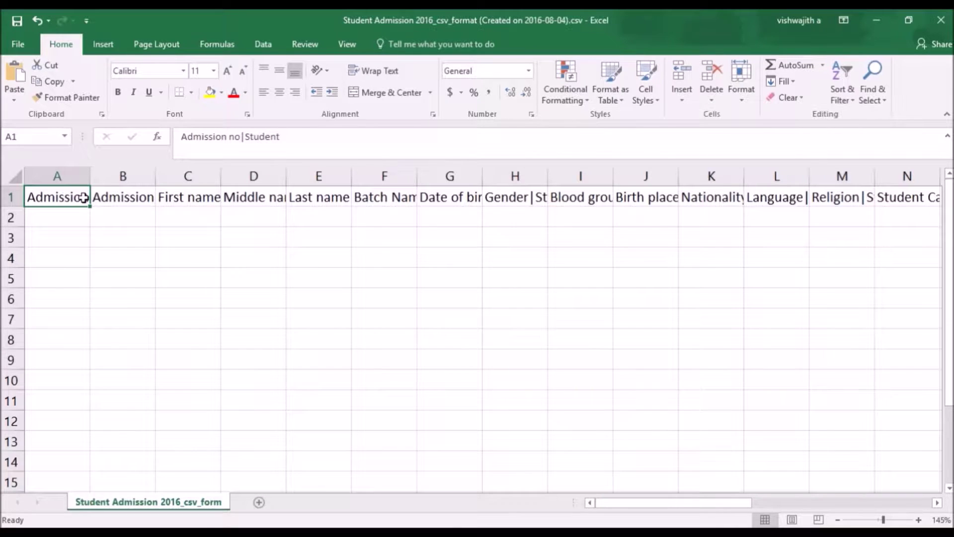
pyautogui.click(126, 193)
pyautogui.press('Right')
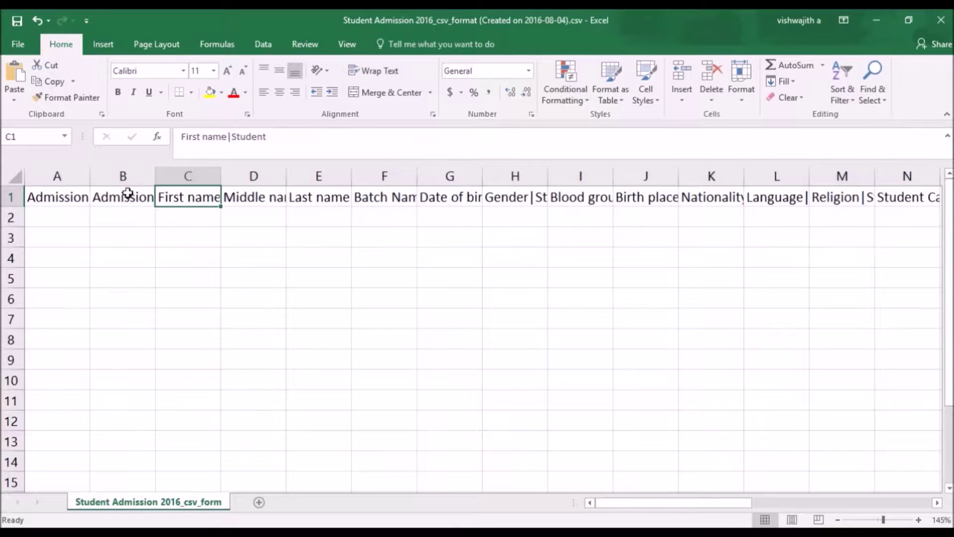
pyautogui.press('Right')
pyautogui.press('Right')
pyautogui.press('Right')
pyautogui.press('Right')
pyautogui.press('Right')
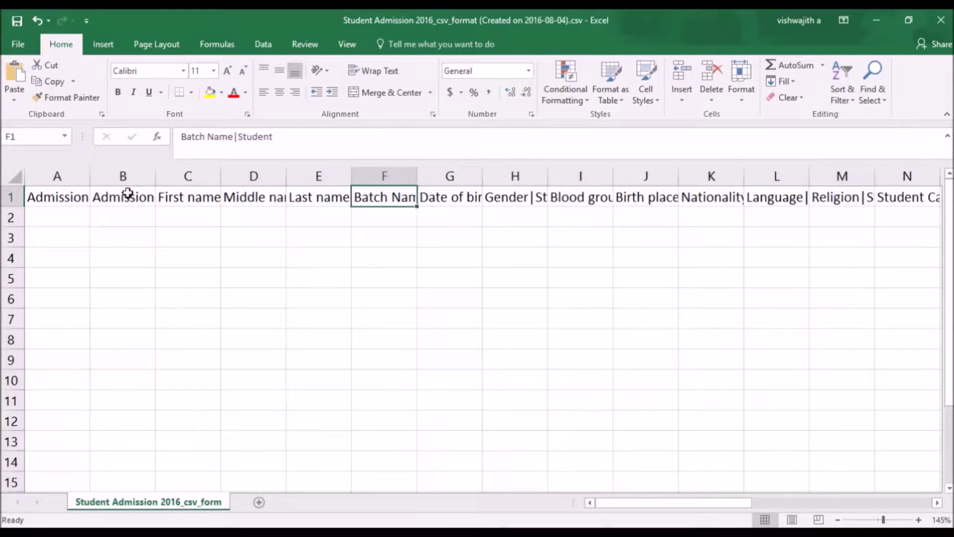
pyautogui.press('Right')
pyautogui.press('Left')
pyautogui.press('Left')
pyautogui.press('Left')
pyautogui.press('Left')
pyautogui.press('Left')
pyautogui.press('Left')
pyautogui.press('Left')
pyautogui.press('Left')
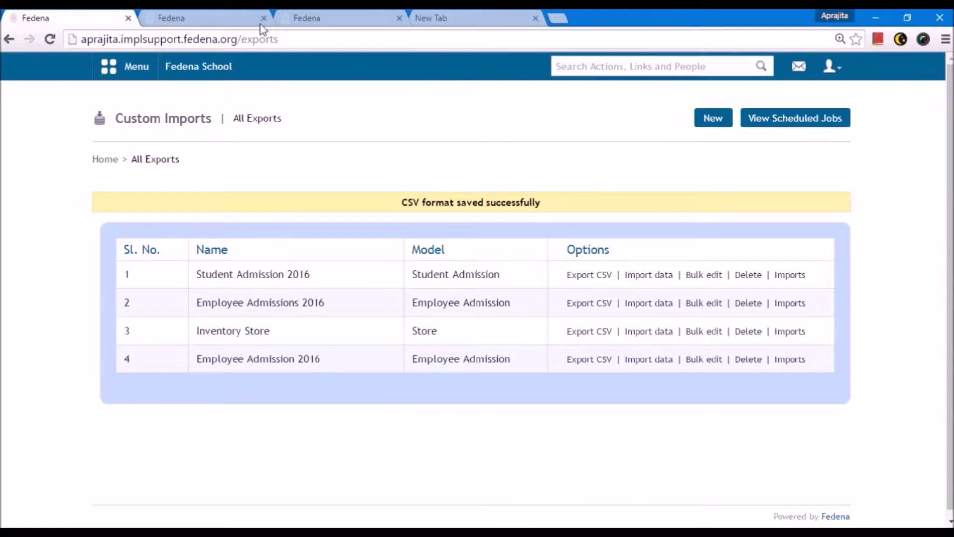
# Switch to Fedena's Student Admission form in the browser, examine its fields for comparison, and return to the Excel file.
pyautogui.click(292, 18)
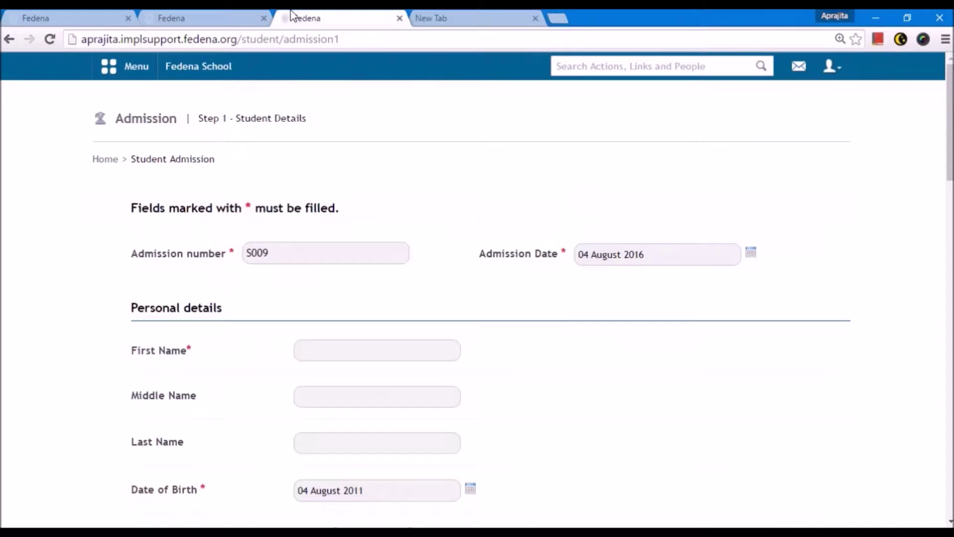
pyautogui.scroll(-2, 330, 207)
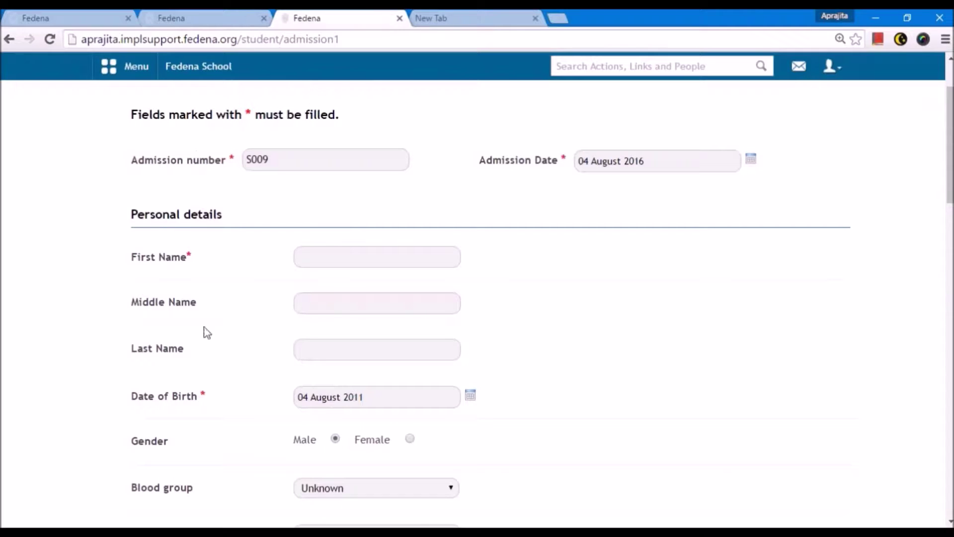
pyautogui.scroll(1, 217, 447)
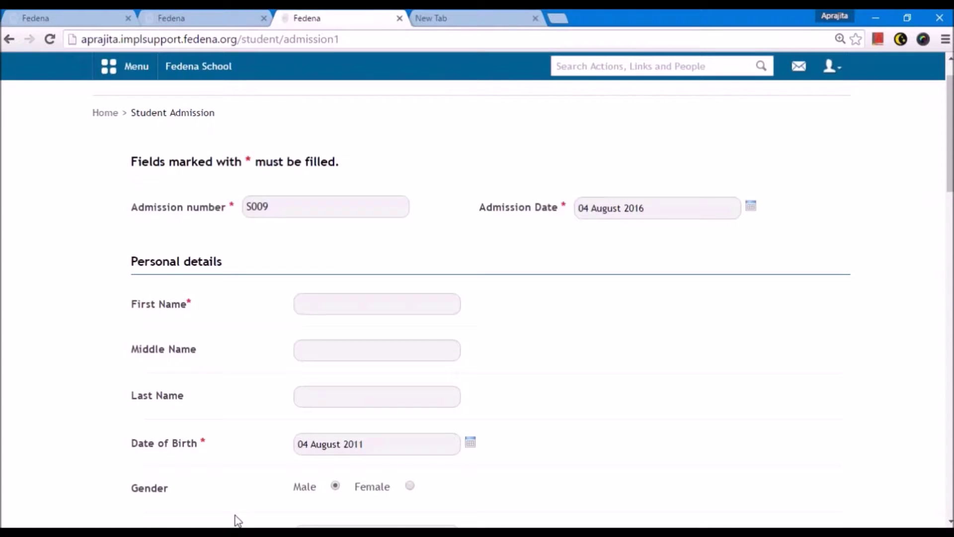
pyautogui.moveTo(243, 533)
pyautogui.click(274, 505)
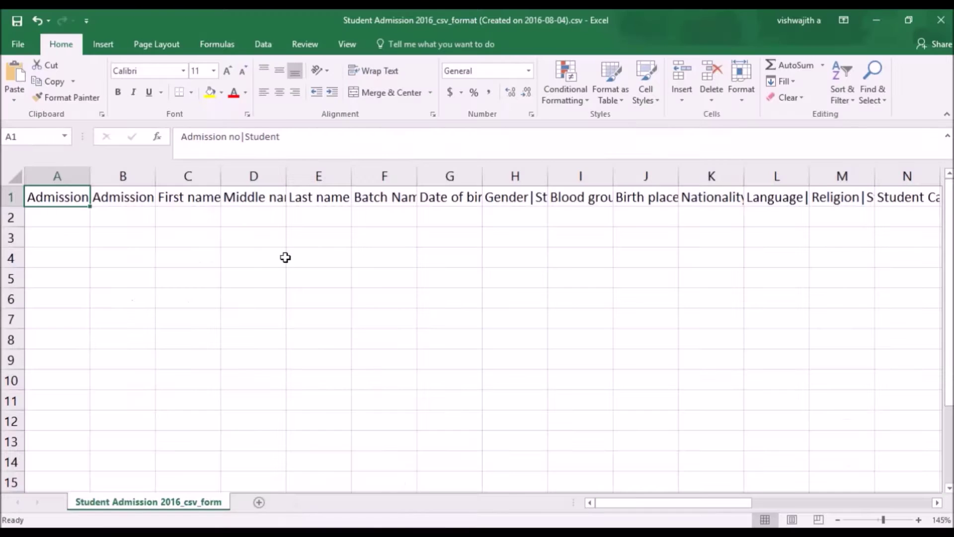
# Check the empty rows below the headers and compare the admission number column with the Fedena admission form.
pyautogui.moveTo(10, 217); pyautogui.dragTo(30, 492)
pyautogui.scroll(2, 74, 447)
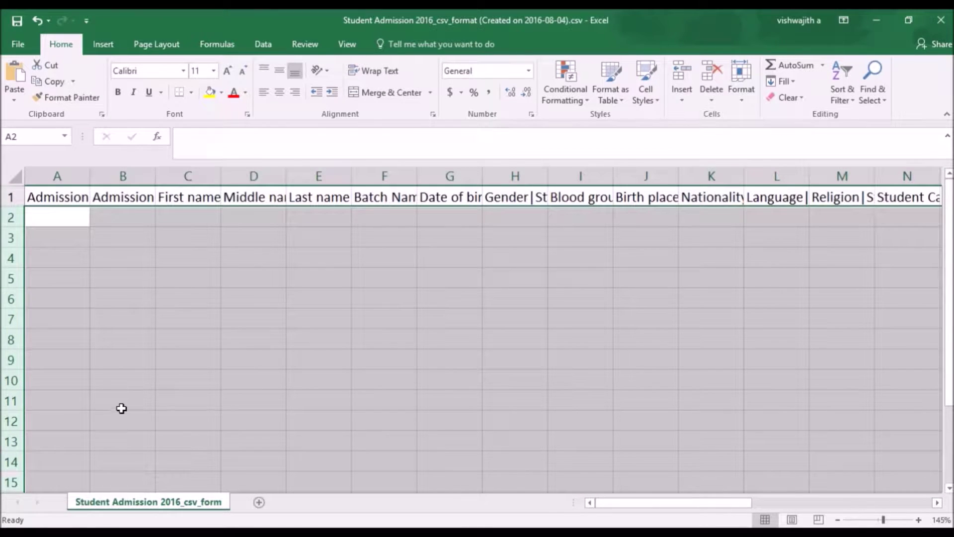
pyautogui.click(55, 198)
pyautogui.press('Right')
pyautogui.press('Left')
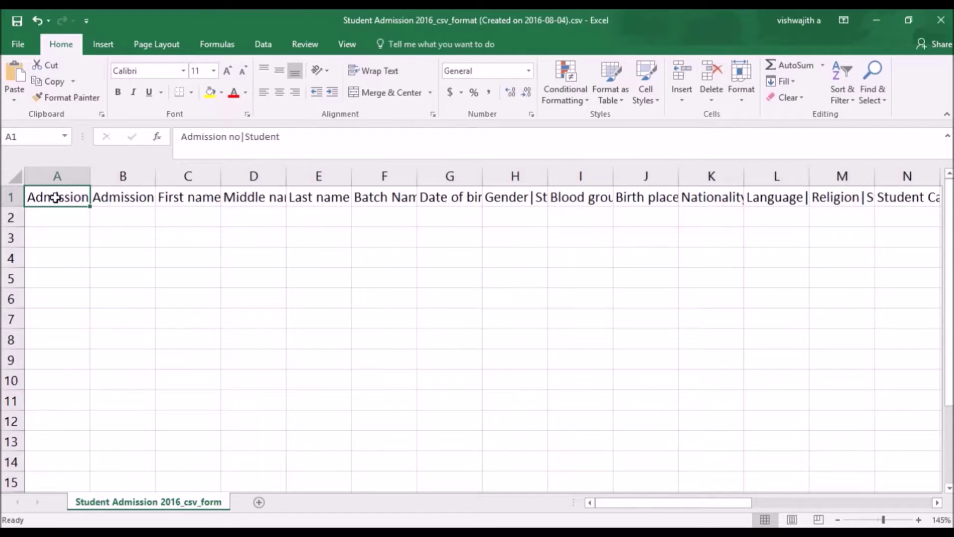
pyautogui.hotkey('alt', 'Tab')
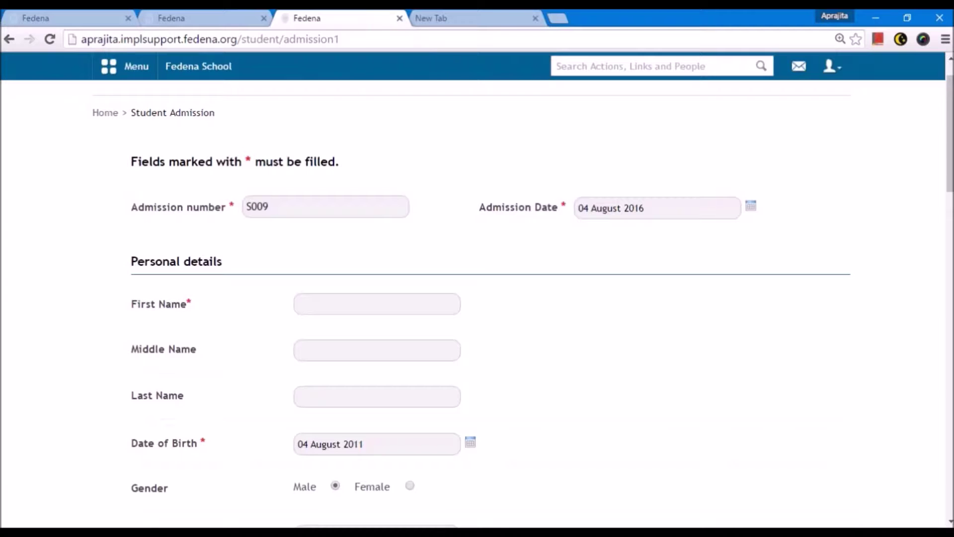
pyautogui.hotkey('alt', 'Tab')
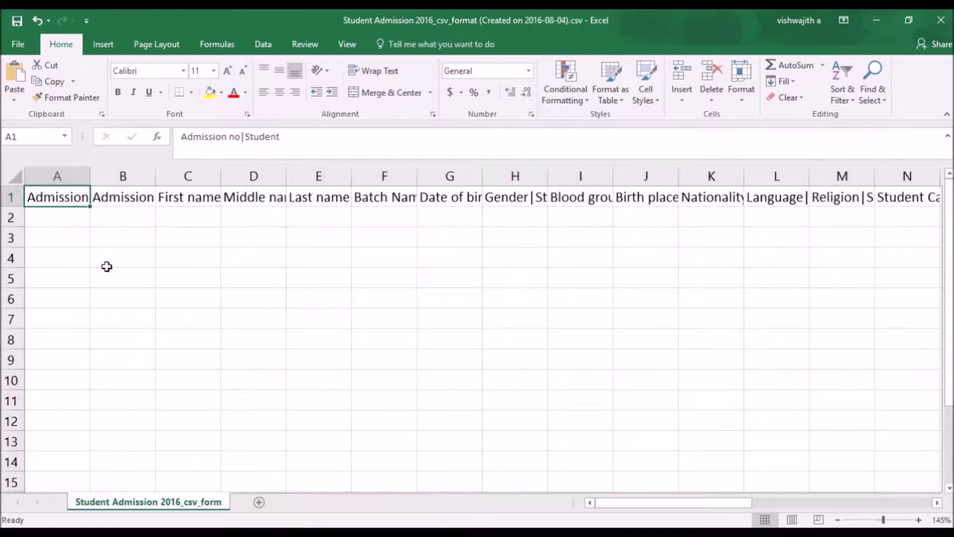
# Enter the student's admission number in cell A2.
pyautogui.click(70, 217)
pyautogui.write('S10')
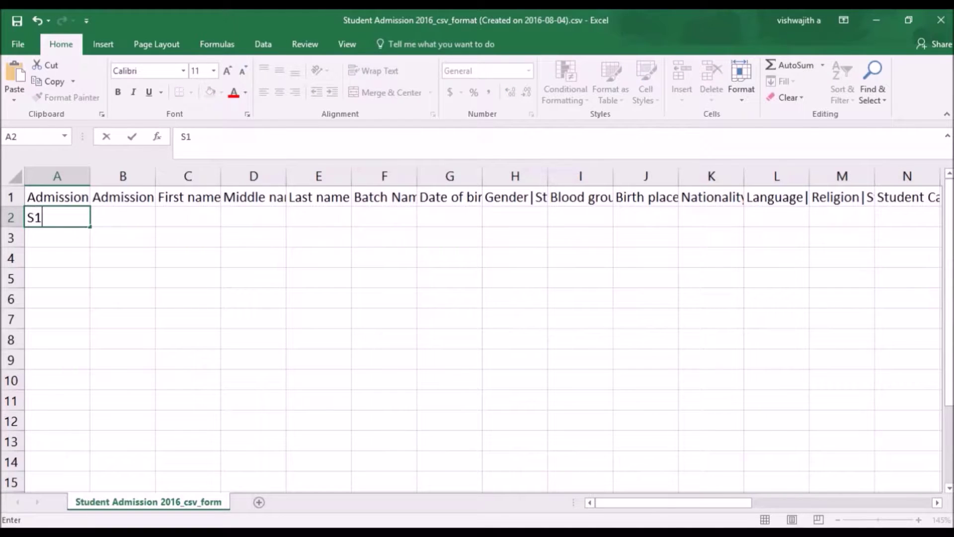
pyautogui.press('BackSpace')
pyautogui.press('BackSpace')
pyautogui.write('90')
pyautogui.press('Return')
# Enter 12-09-2015 as the admission date in cell B2.
pyautogui.click(117, 208)
pyautogui.click(117, 203)
pyautogui.press('Down')
pyautogui.write('12-')
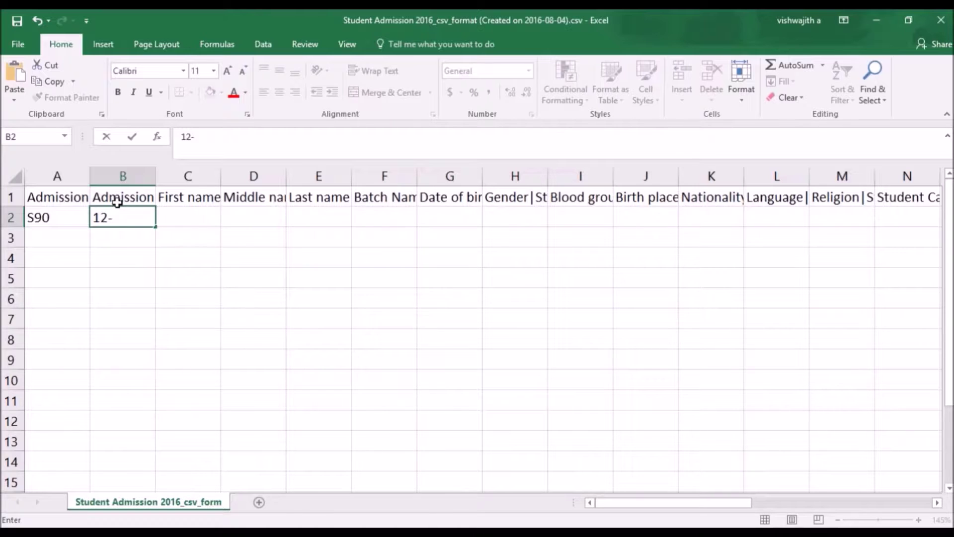
pyautogui.write('09-2015')
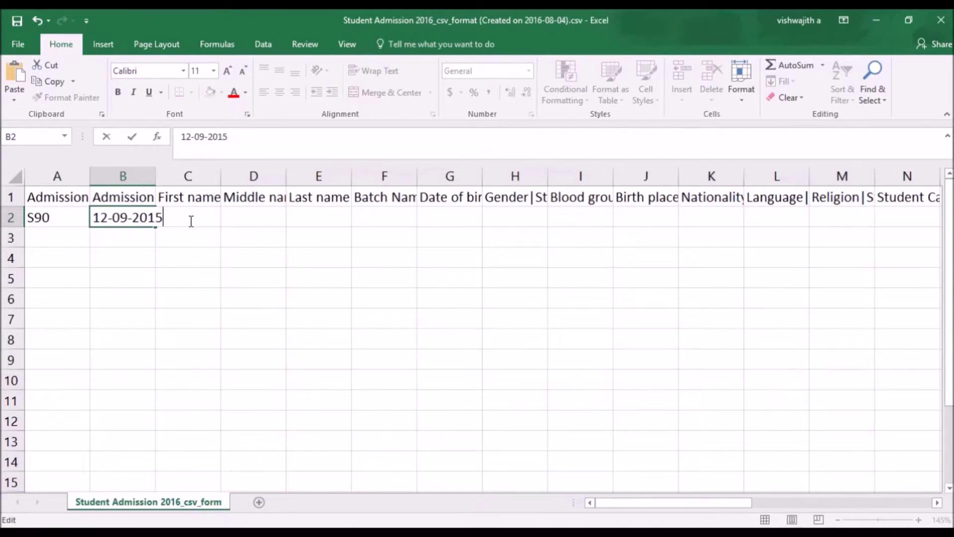
pyautogui.click(193, 258)
# Enter the student's first name in cell C2.
pyautogui.click(196, 210)
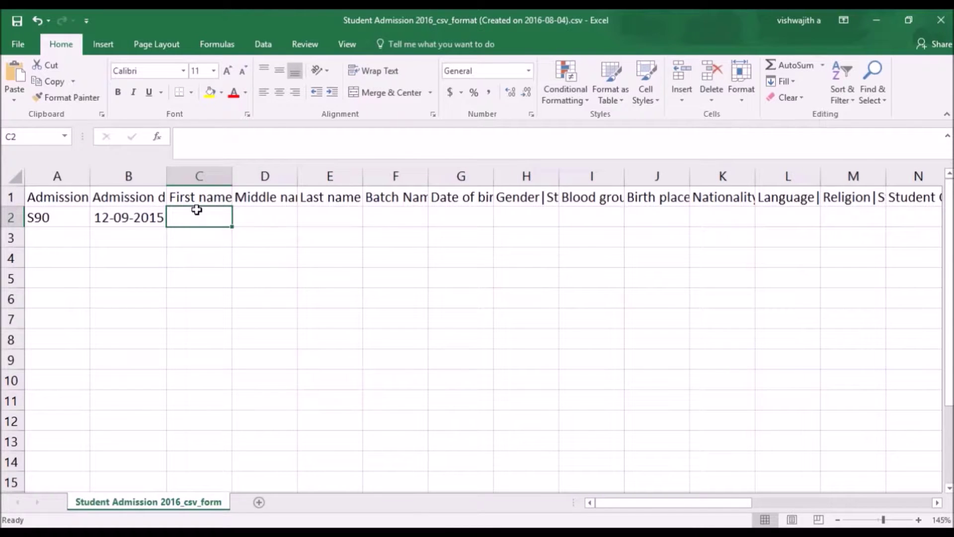
pyautogui.write('S')
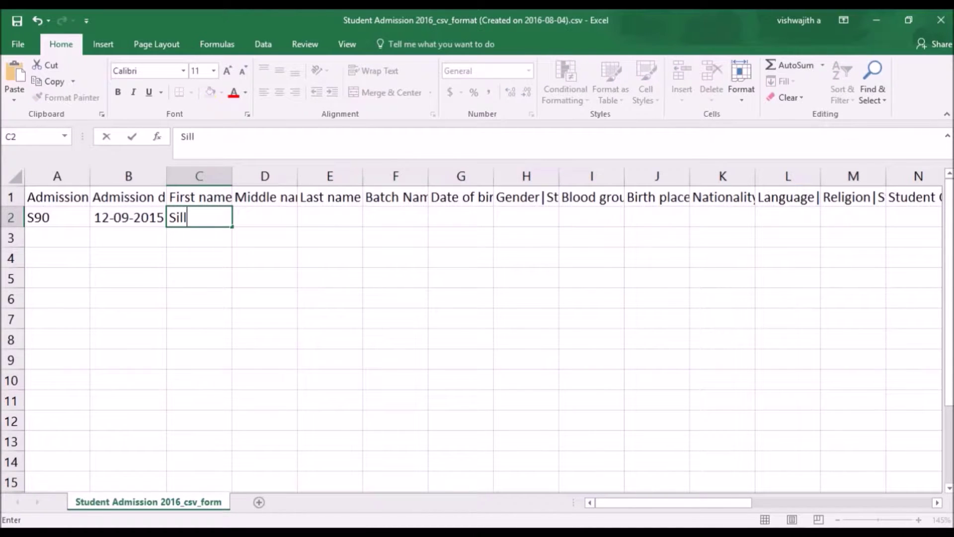
pyautogui.write('ill')
pyautogui.press('Tab')
# Enter the student's date of birth in cell G2, leaving the middle name, last name and batch name empty.
pyautogui.press('Tab')
pyautogui.press('Tab')
pyautogui.press('Tab')
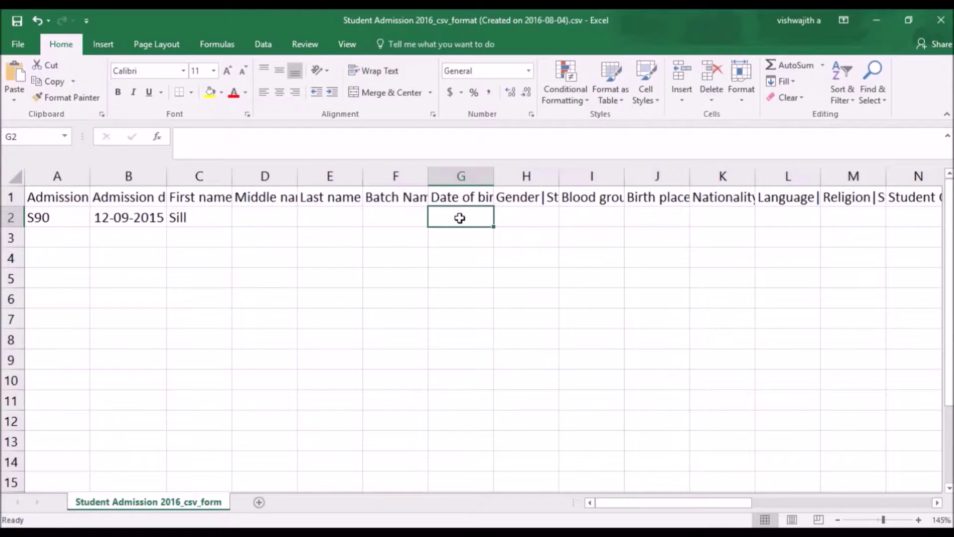
pyautogui.write('12')
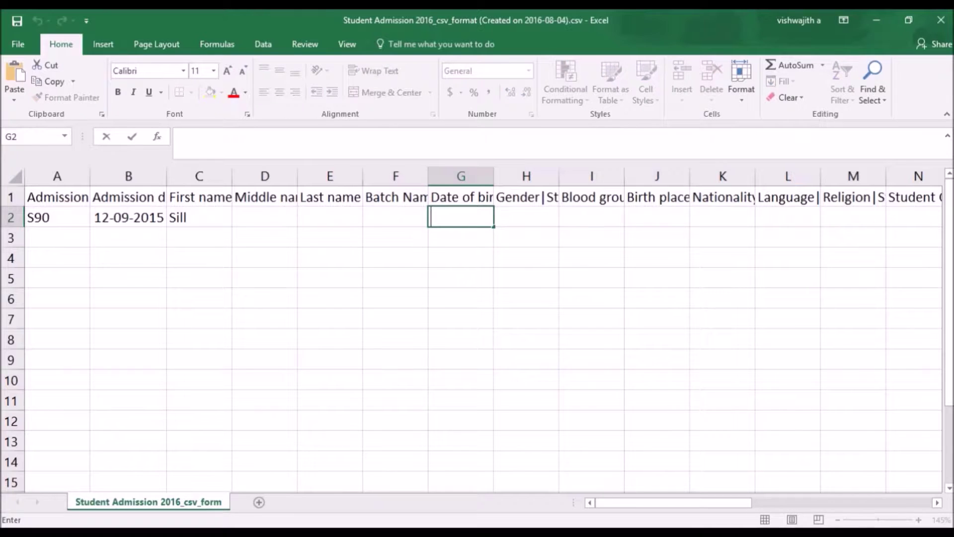
pyautogui.write('-09-1988')
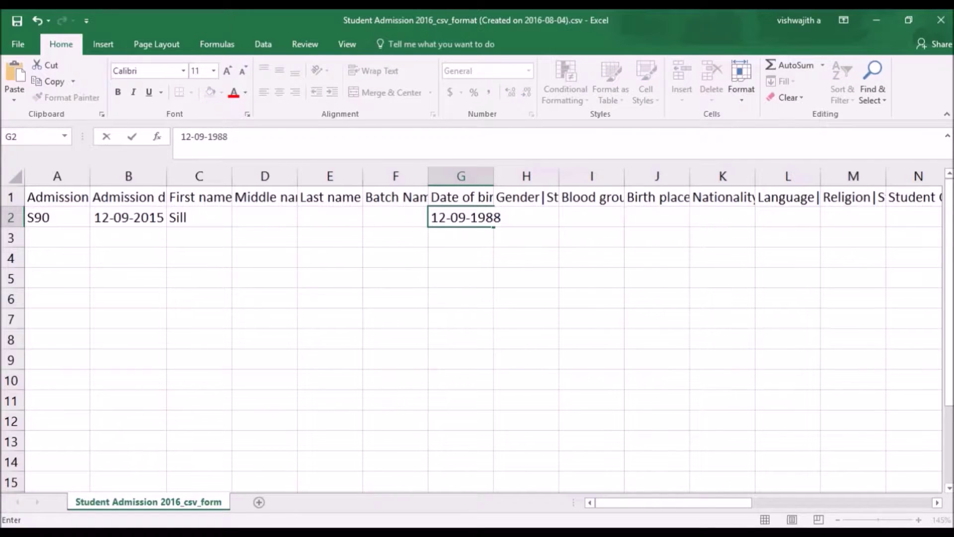
pyautogui.click(474, 259)
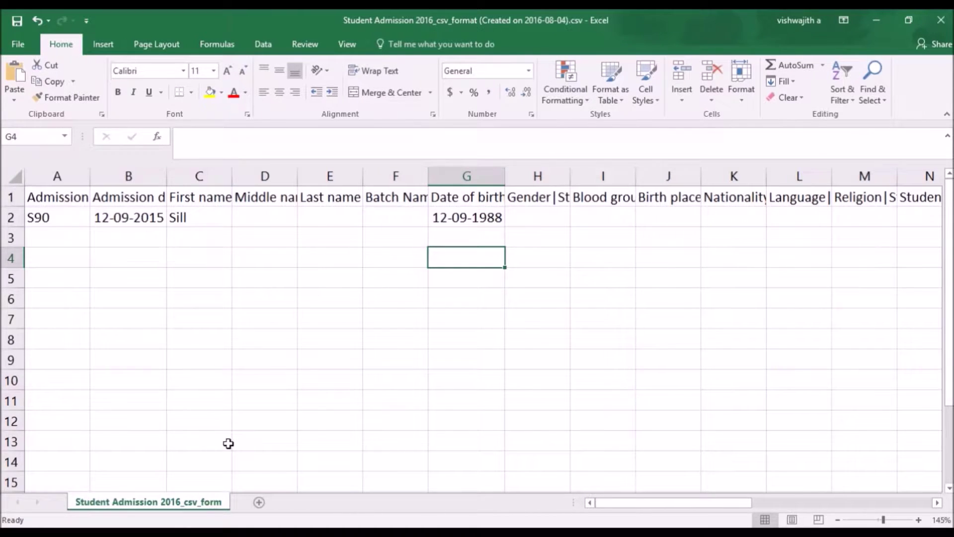
# Check the gender options in the Fedena admission form and enter f as the gender in cell H2.
pyautogui.hotkey('alt', 'Tab')
pyautogui.scroll(-5, 219, 394)
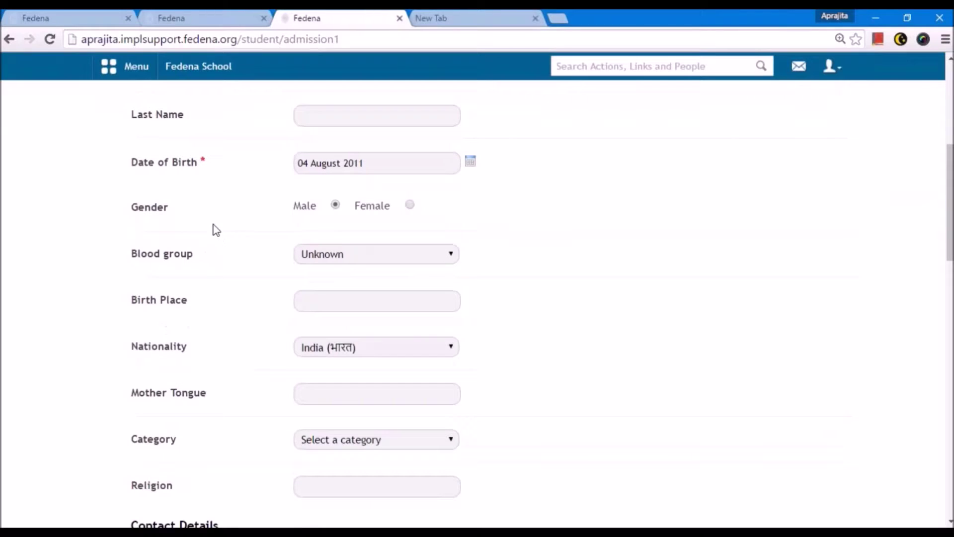
pyautogui.scroll(-2, 230, 330)
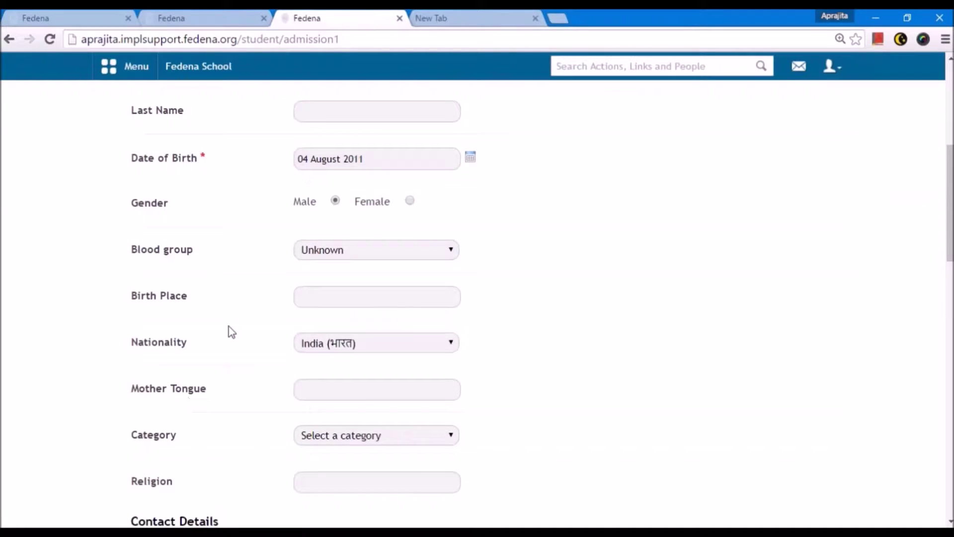
pyautogui.hotkey('alt', 'Tab')
pyautogui.click(526, 219)
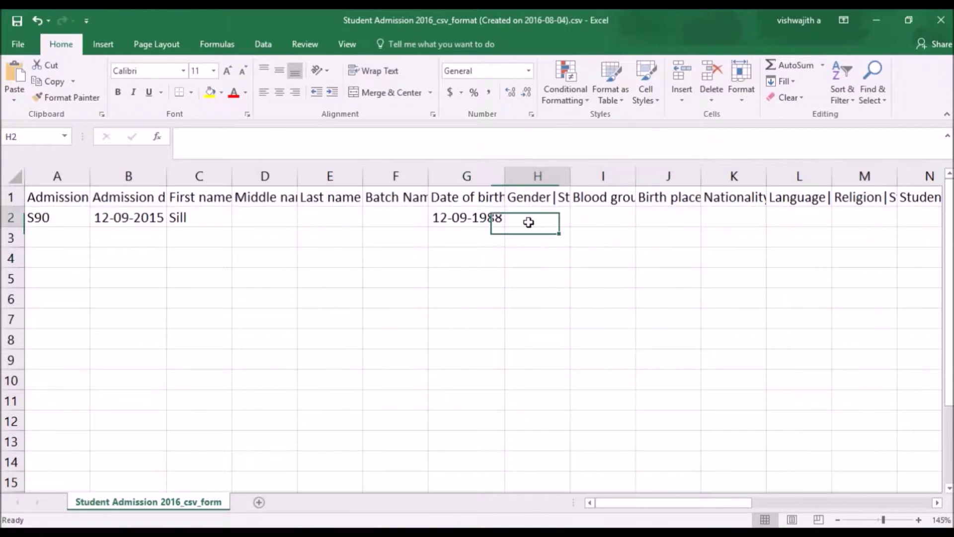
pyautogui.write('f')
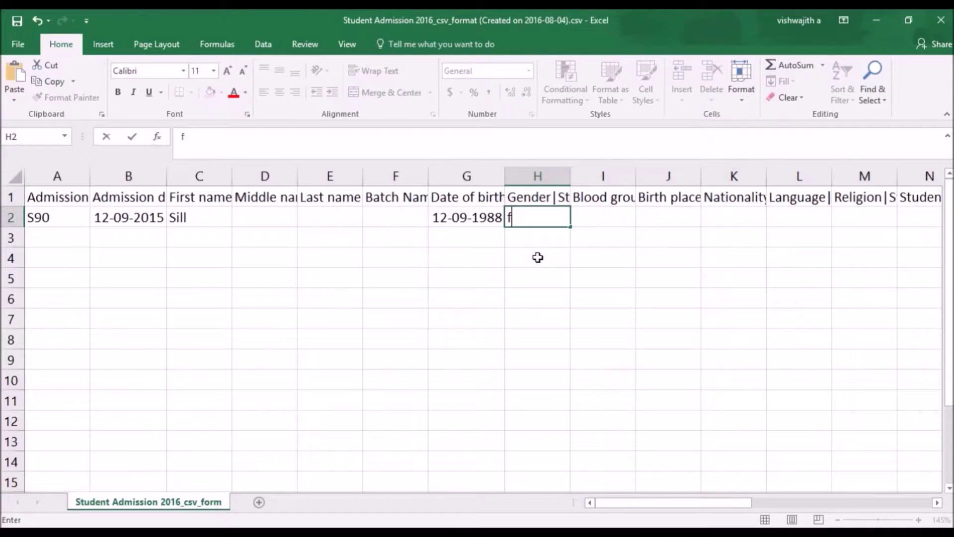
pyautogui.click(538, 257)
# Enter India as the nationality in cell K2.
pyautogui.click(537, 219)
pyautogui.press('Tab')
pyautogui.press('Tab')
pyautogui.press('Tab')
pyautogui.press('Tab')
pyautogui.press('Tab')
pyautogui.press('Tab')
pyautogui.press('Tab')
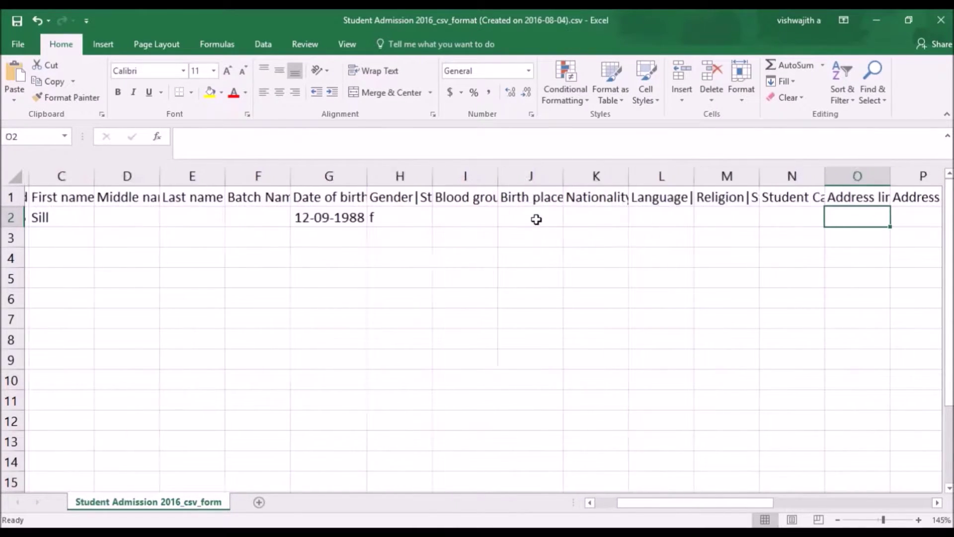
pyautogui.press('Tab')
pyautogui.click(536, 220)
pyautogui.write('India')
pyautogui.press('Return')
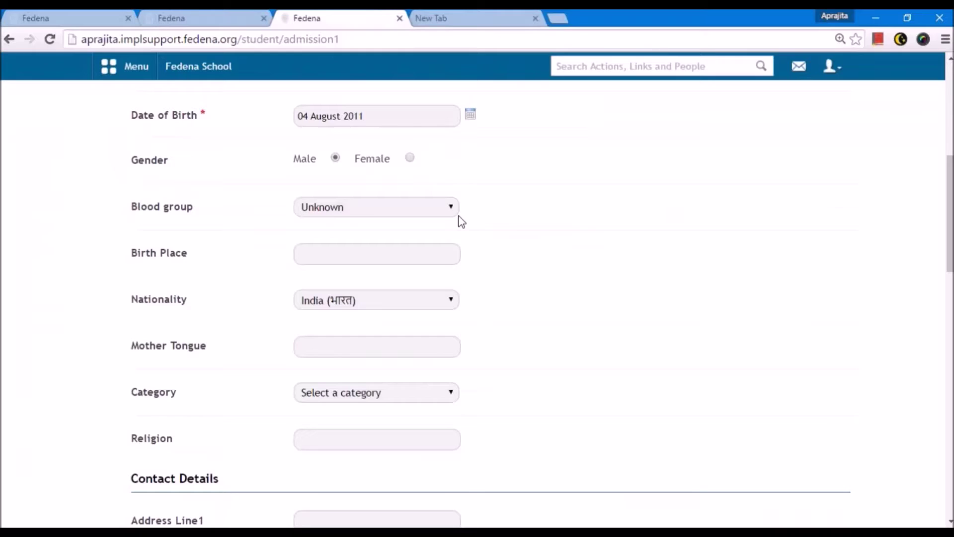
# Examine the nationality options and the Class & Batch details section in Fedena's Student Admission form.
pyautogui.click(376, 302)
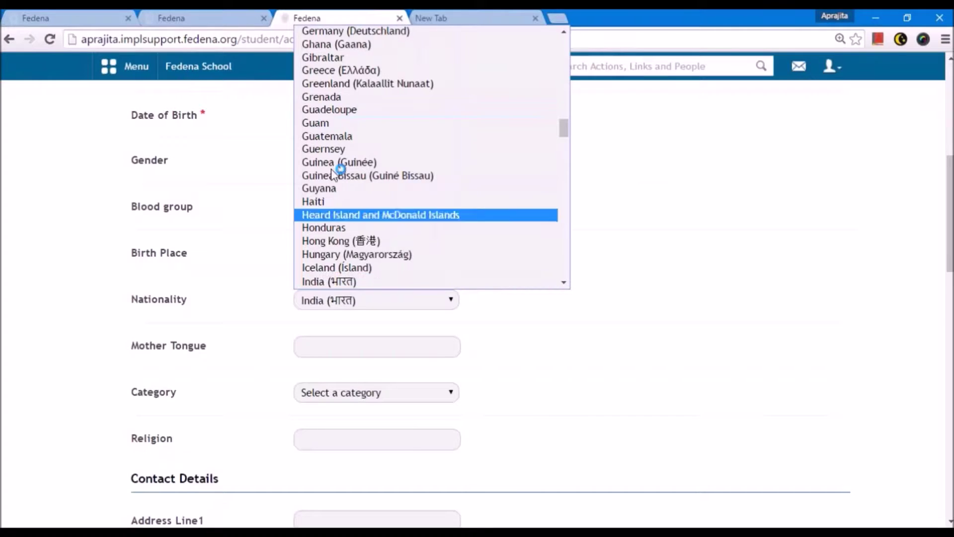
pyautogui.click(478, 350)
pyautogui.scroll(-2, 473, 350)
pyautogui.scroll(-10, 473, 353)
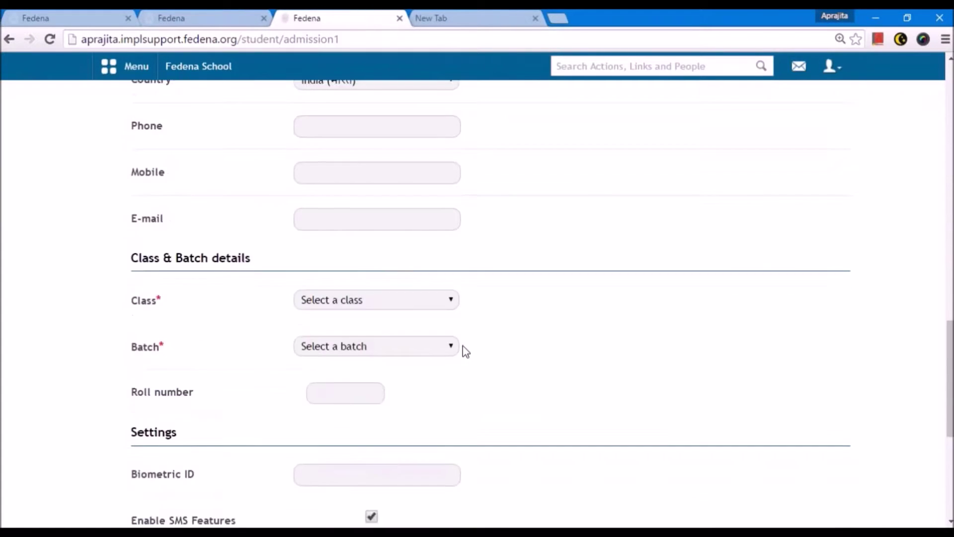
pyautogui.scroll(-2, 319, 241)
pyautogui.scroll(-2, 332, 287)
# Return to the Excel file and review row 2 from the admission number to the empty batch name cell F2.
pyautogui.hotkey('alt', 'Tab')
pyautogui.click(195, 222)
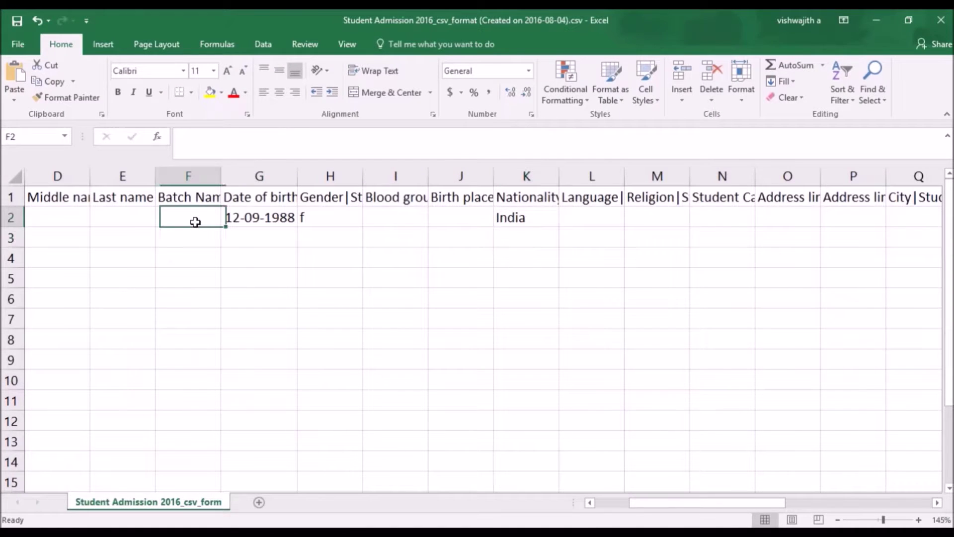
pyautogui.press('Left')
pyautogui.press('Left')
pyautogui.press('Left')
pyautogui.press('Left')
pyautogui.press('Left')
pyautogui.press('Right')
pyautogui.press('Right')
pyautogui.press('Right')
pyautogui.press('Right')
pyautogui.press('Right')
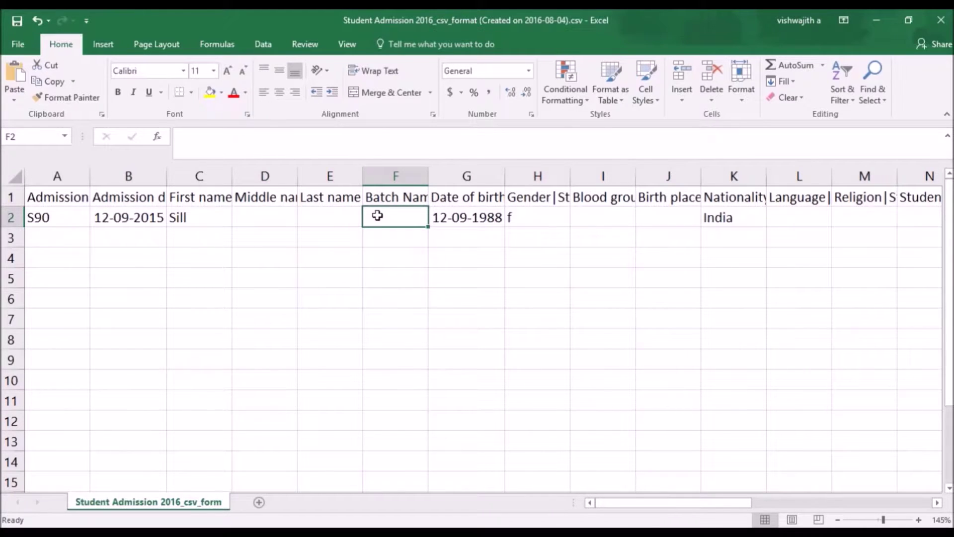
# Switch back to Fedena in the browser and return to the Custom Imports page listing all exports.
pyautogui.click(179, 467)
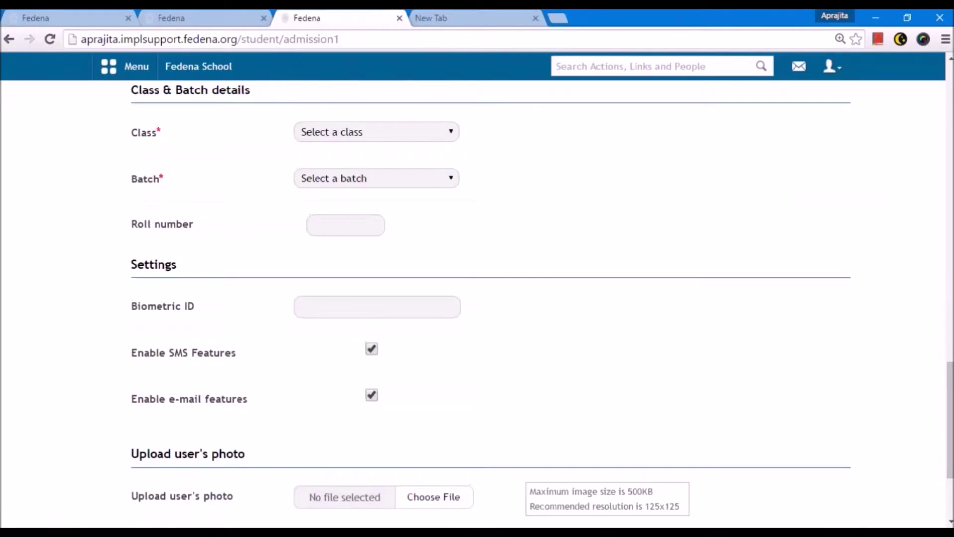
pyautogui.scroll(10, 199, 438)
pyautogui.scroll(10, 127, 145)
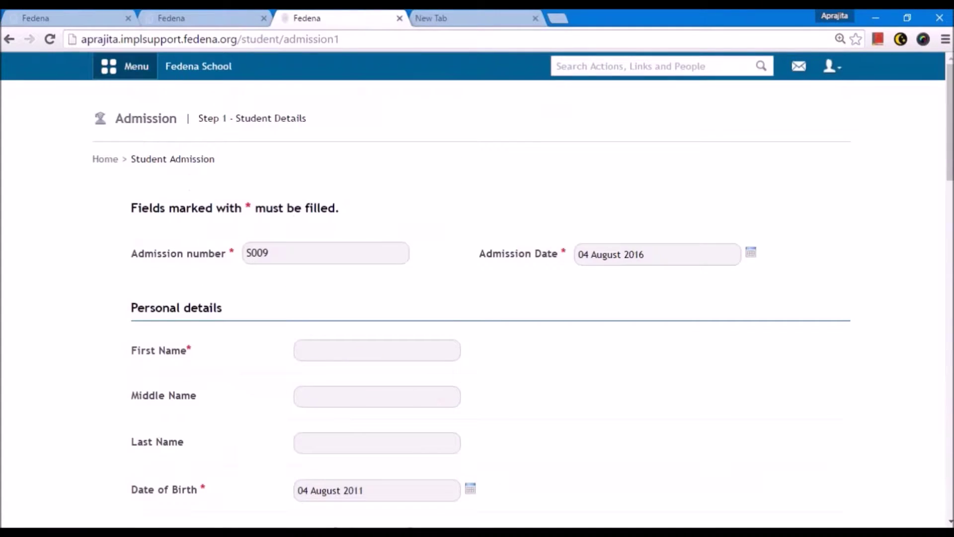
pyautogui.click(125, 66)
pyautogui.click(200, 15)
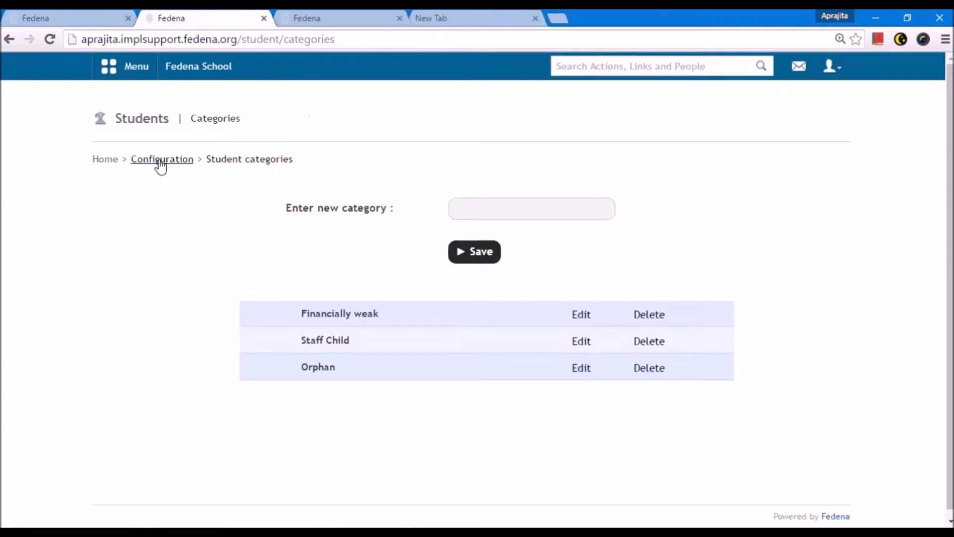
pyautogui.click(69, 17)
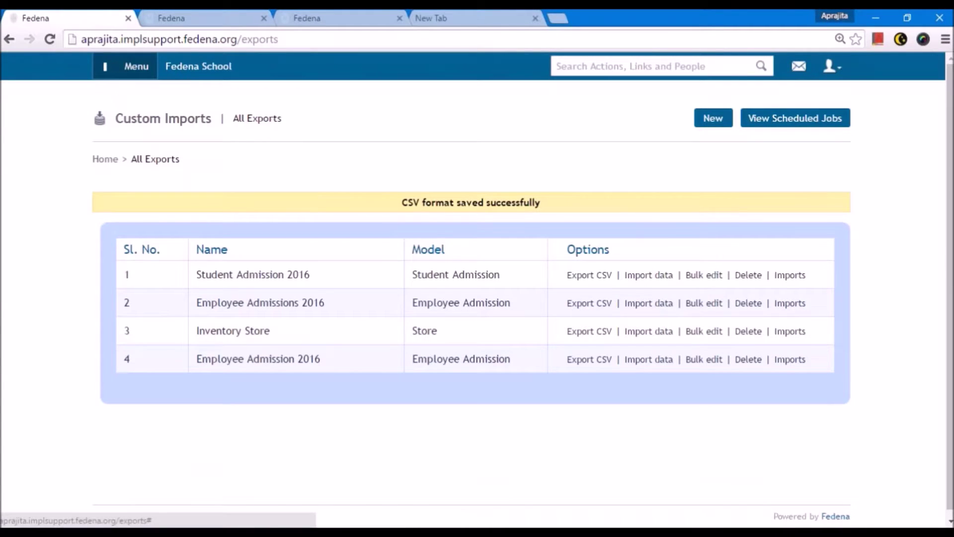
# Open the Grade 2 class in Fedena's class and batch configuration to list its batches.
pyautogui.click(126, 66)
pyautogui.click(193, 15)
pyautogui.click(120, 68)
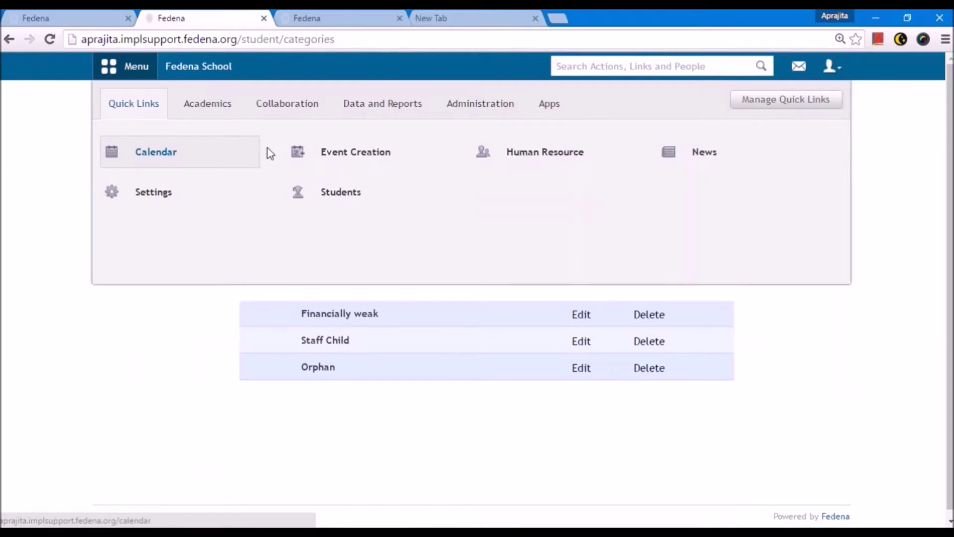
pyautogui.click(277, 440)
pyautogui.hotkey('alt', 'Left')
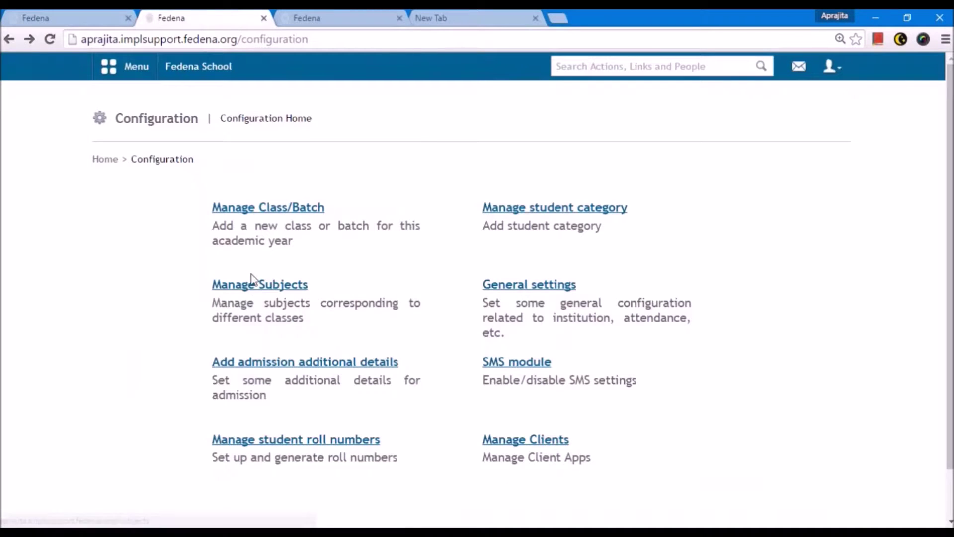
pyautogui.click(244, 211)
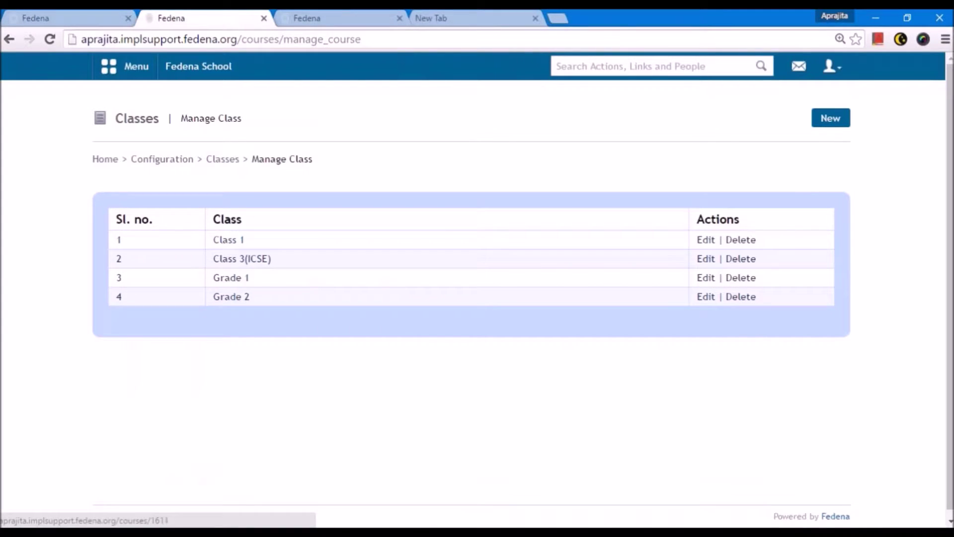
pyautogui.click(234, 298)
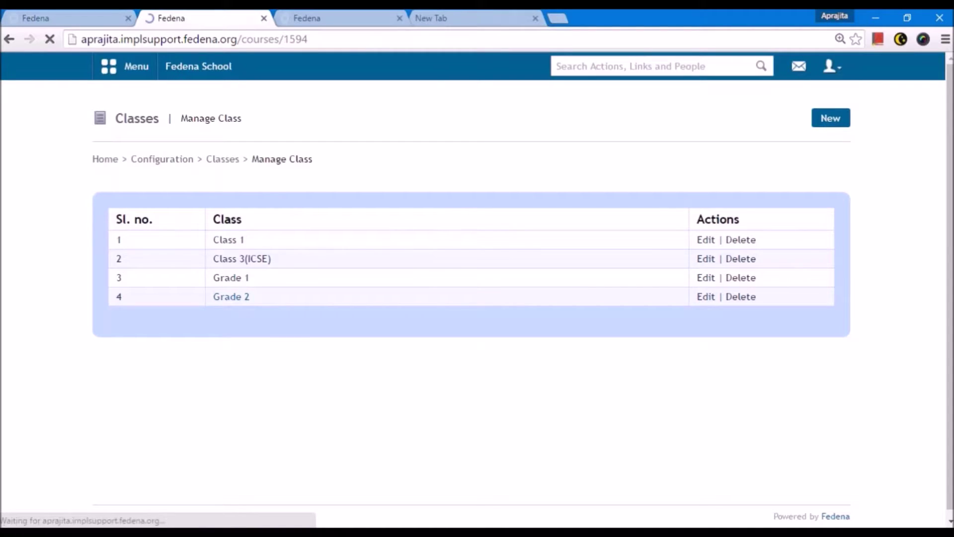
# Copy the batch name G2 - A March 2016 from Fedena into cell F2 of the Student Admission CSV in Excel.
pyautogui.moveTo(275, 243); pyautogui.dragTo(188, 240)
pyautogui.hotkey('ctrl', 'c')
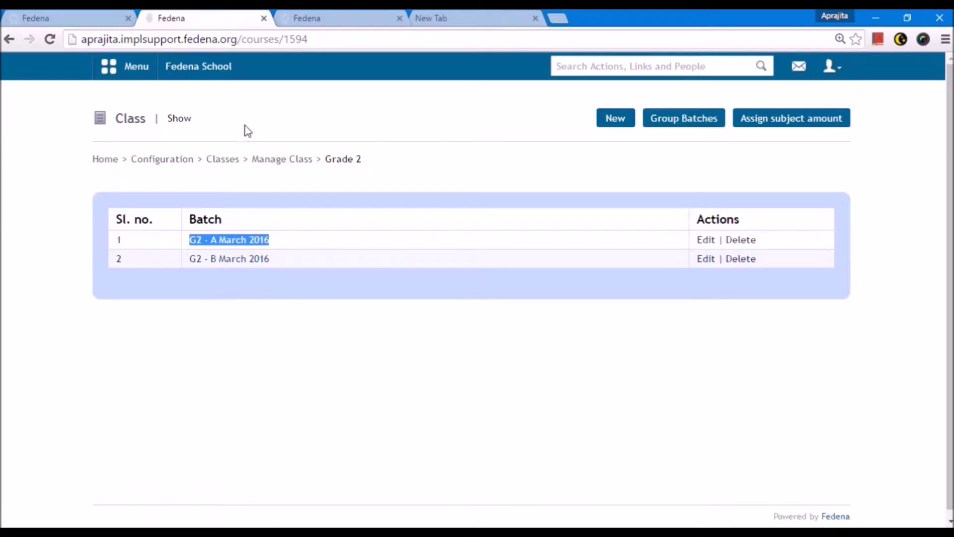
pyautogui.moveTo(267, 520)
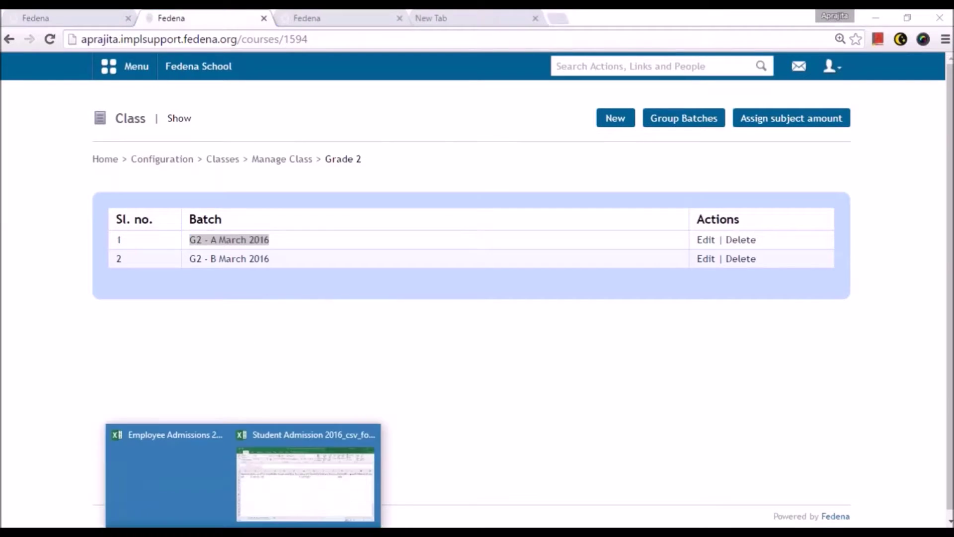
pyautogui.click(313, 472)
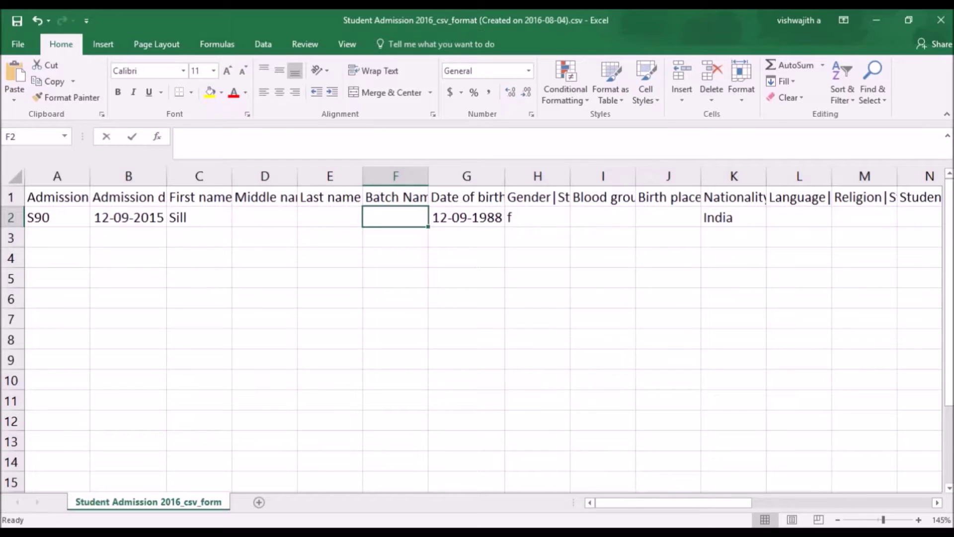
pyautogui.hotkey('ctrl', 'v')
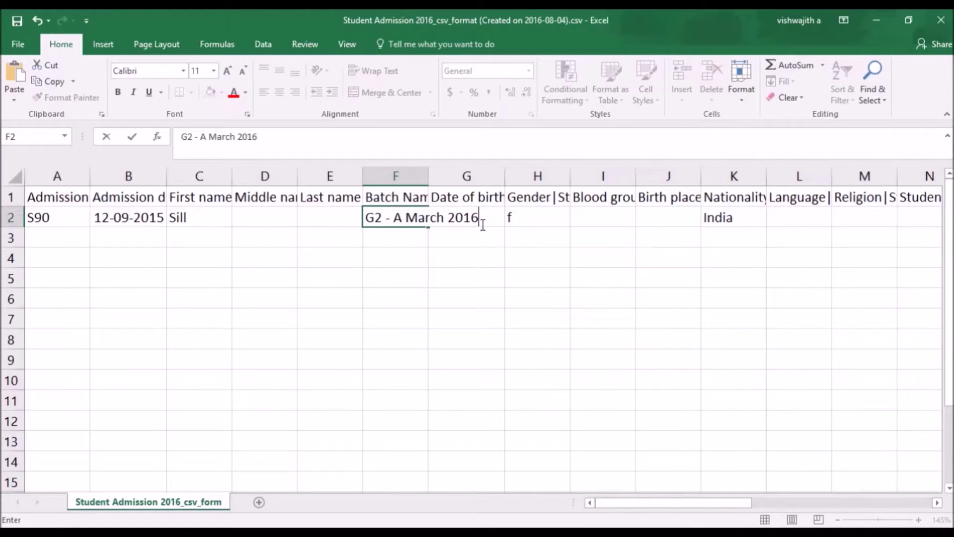
pyautogui.click(389, 268)
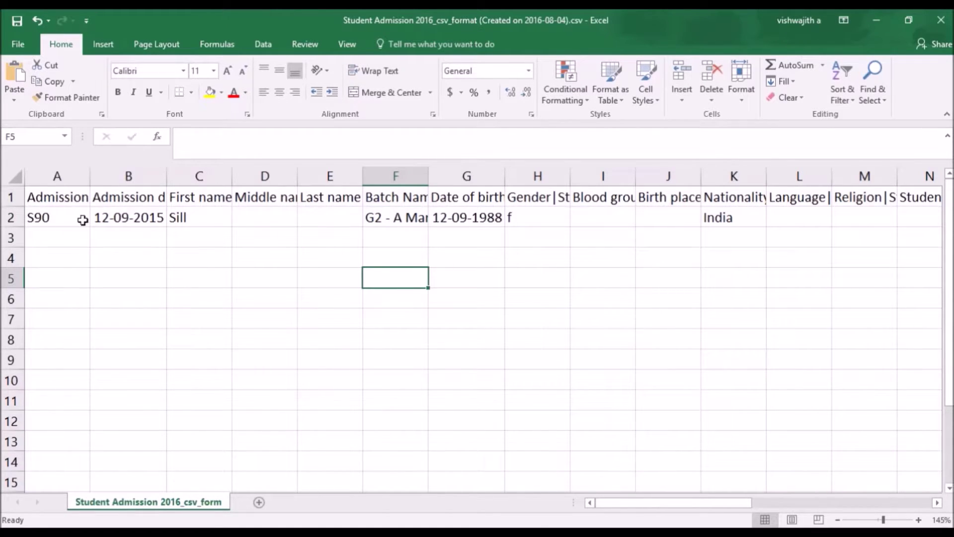
# Review the remaining template columns along row 2, ending at the Identification marks and Hobbies additional detail headers.
pyautogui.click(935, 46)
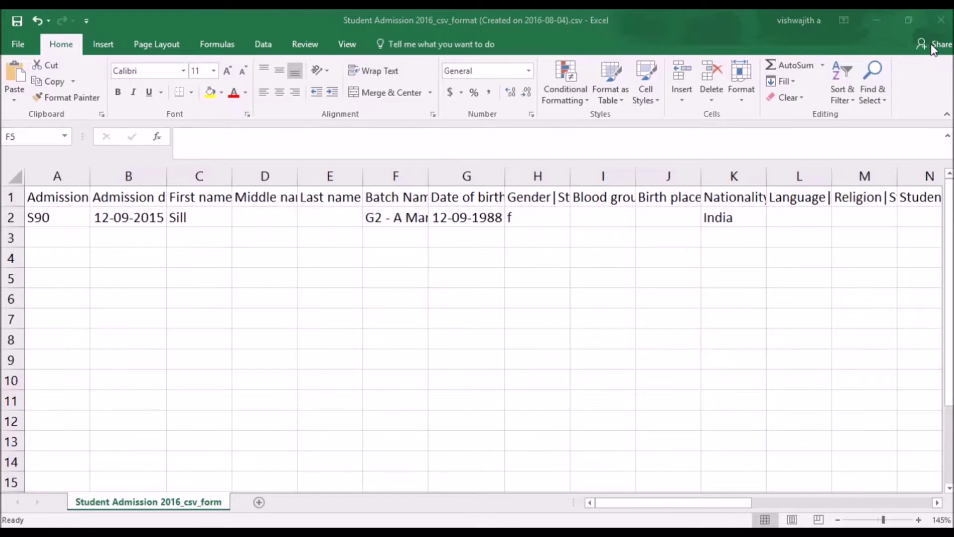
pyautogui.click(606, 209)
pyautogui.press('Right')
pyautogui.press('Right')
pyautogui.press('Right')
pyautogui.press('Right')
pyautogui.press('Right')
pyautogui.press('Right')
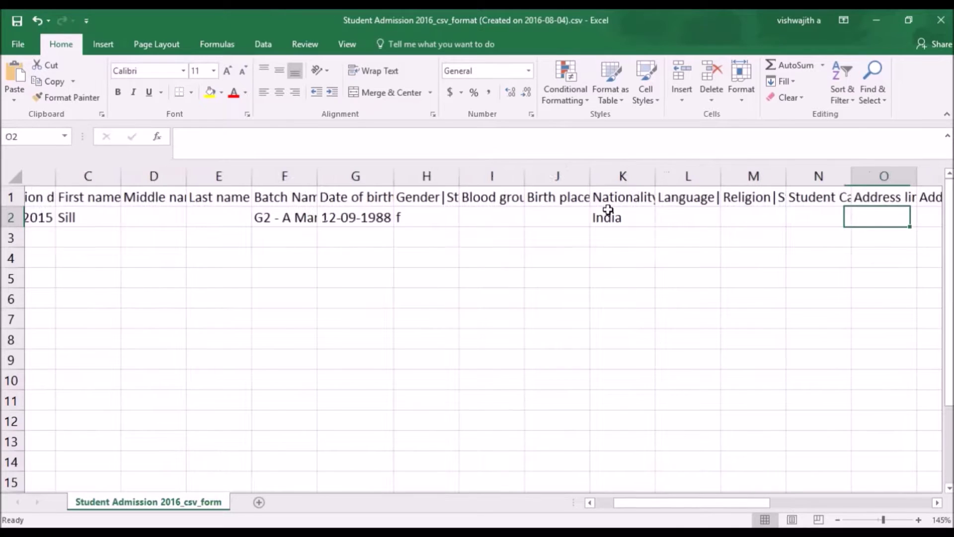
pyautogui.press('Right')
pyautogui.press('Right')
pyautogui.press('Right')
pyautogui.press('Right')
pyautogui.press('Right')
pyautogui.press('Right')
pyautogui.press('Right')
pyautogui.press('Right')
pyautogui.press('Right')
pyautogui.press('Right')
pyautogui.press('Right')
pyautogui.press('Right')
pyautogui.press('Right')
pyautogui.press('Right')
pyautogui.press('Right')
pyautogui.press('Right')
pyautogui.press('Right')
pyautogui.press('Right')
pyautogui.press('Right')
pyautogui.press('Right')
pyautogui.click(515, 199)
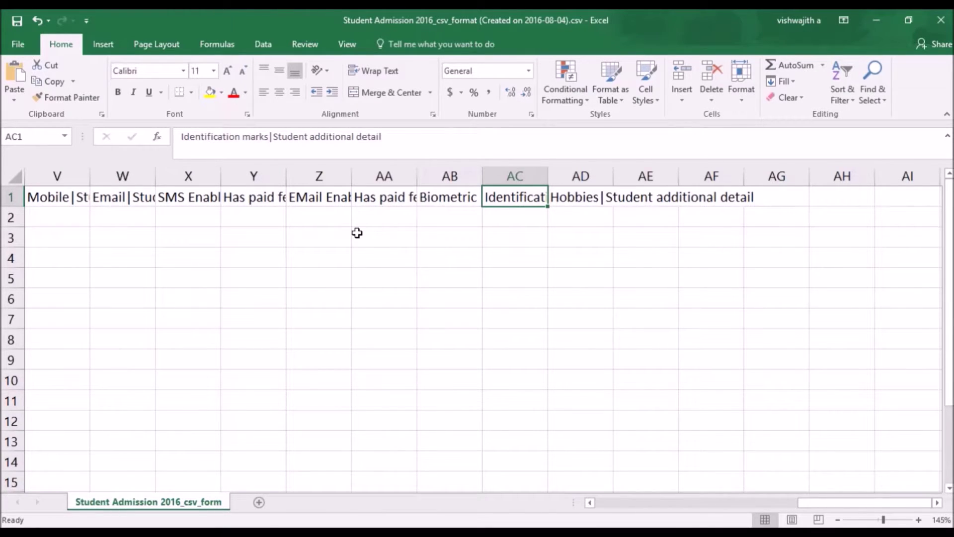
pyautogui.press('Right')
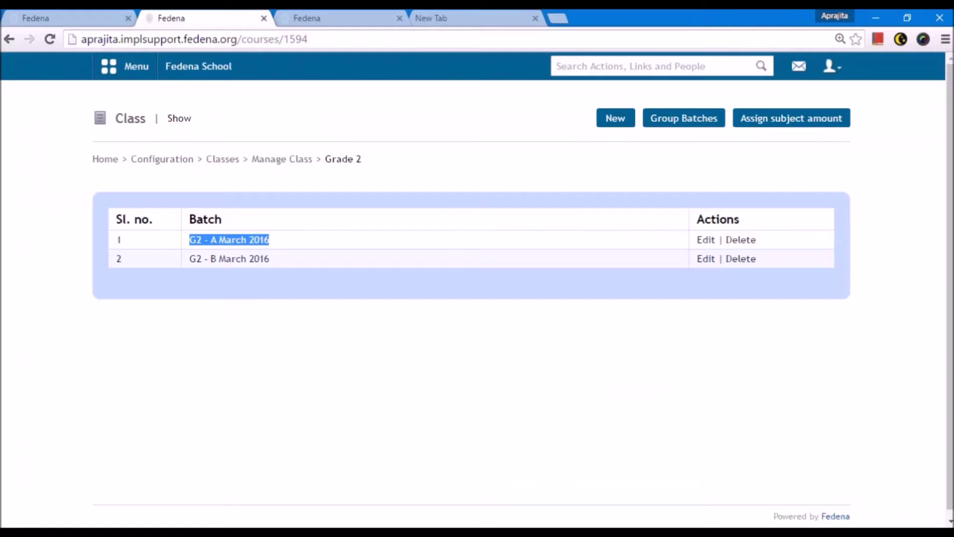
# Switch to Fedena and check the admission additional detail settings for Identification marks and Hobbies.
pyautogui.click(171, 160)
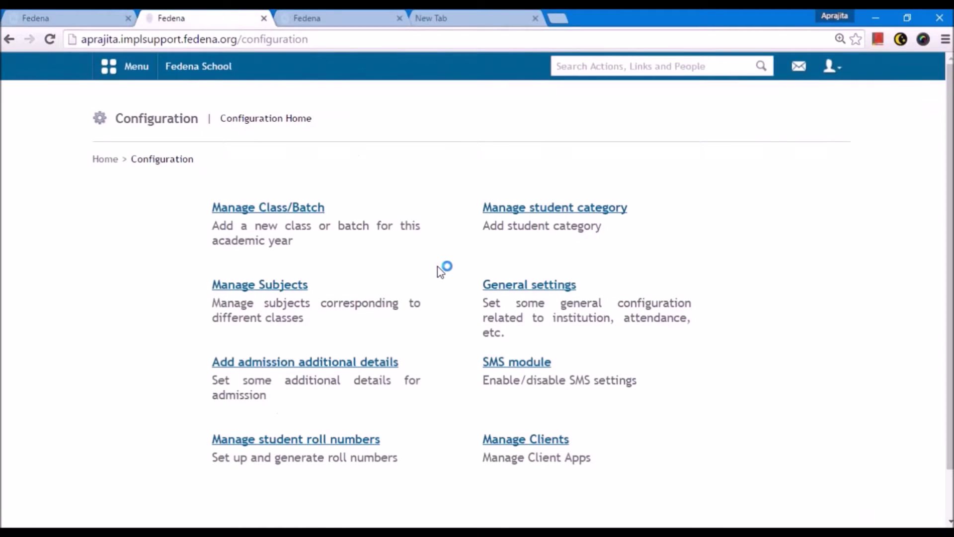
pyautogui.click(324, 359)
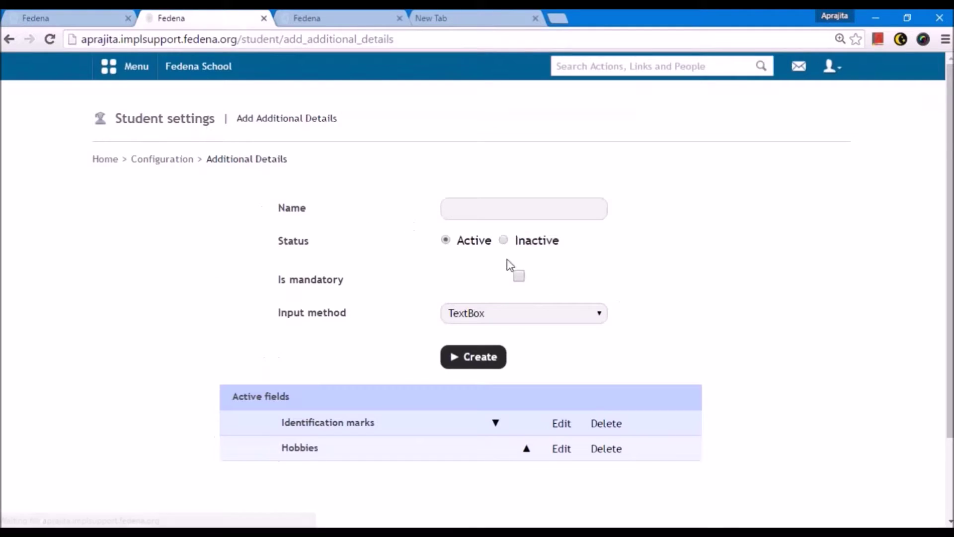
pyautogui.click(561, 423)
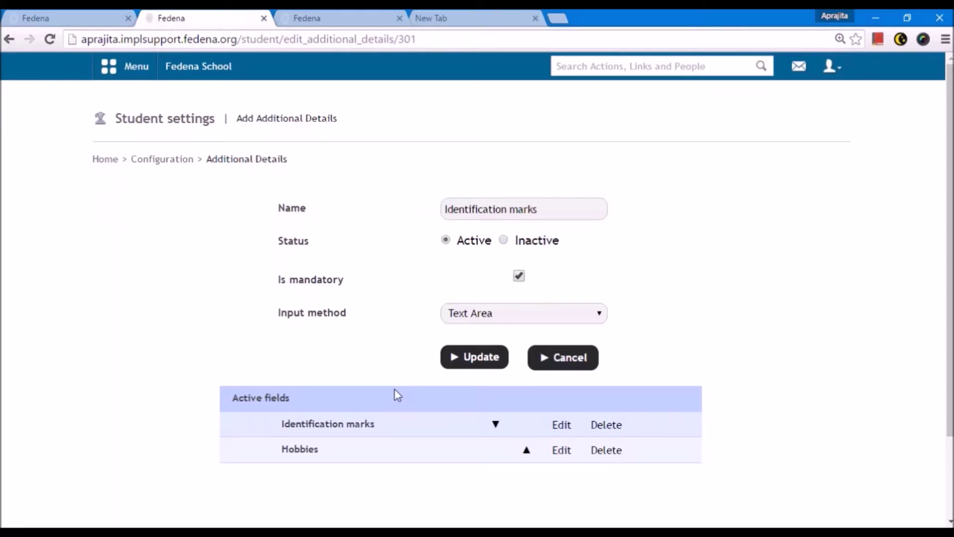
pyautogui.click(561, 450)
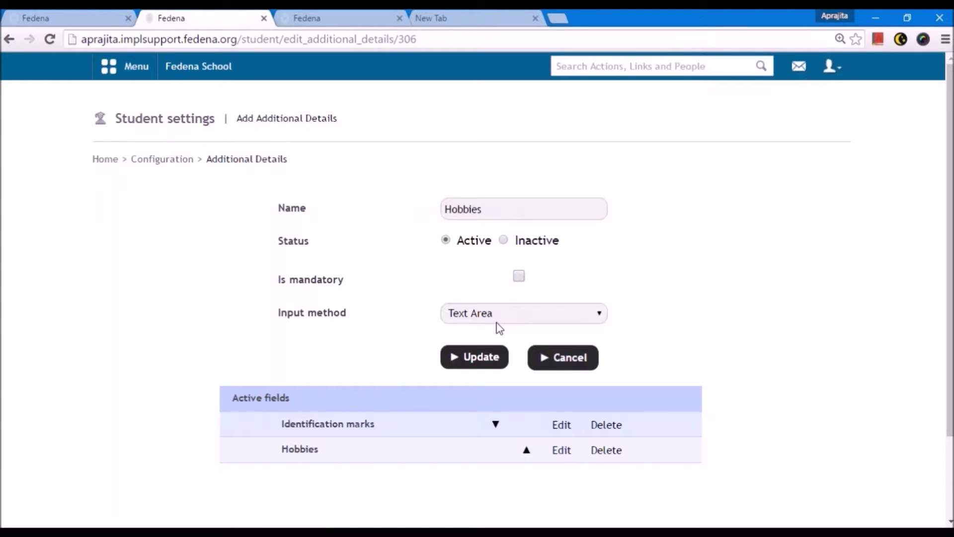
# Return to the Student Admission CSV in Excel and enter Hulk as the identification mark in cell AC2.
pyautogui.moveTo(251, 526)
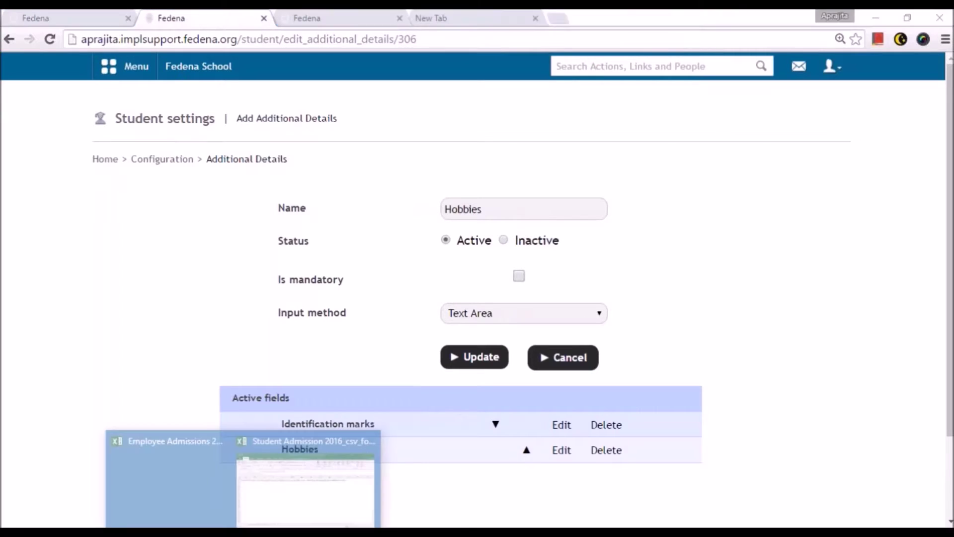
pyautogui.click(300, 483)
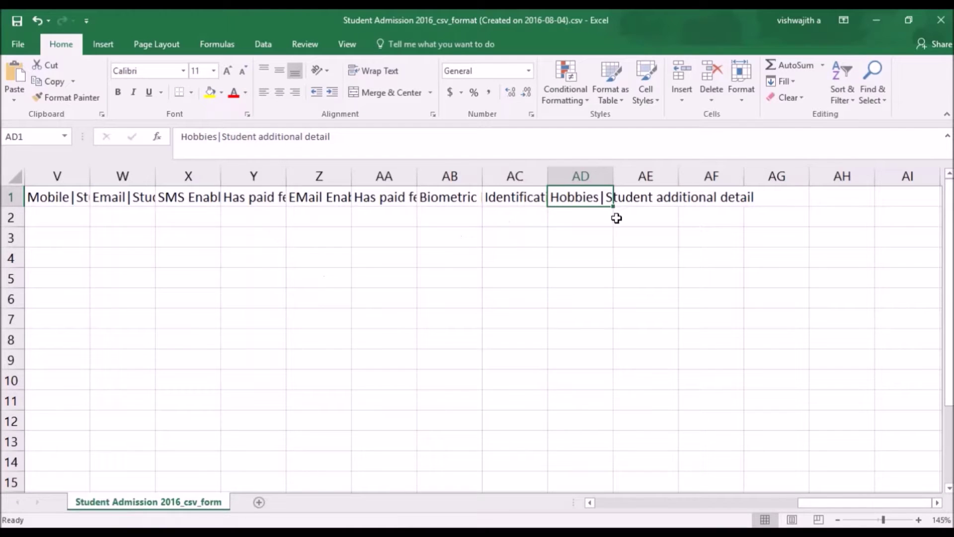
pyautogui.doubleClick(515, 216)
pyautogui.write('Hulk')
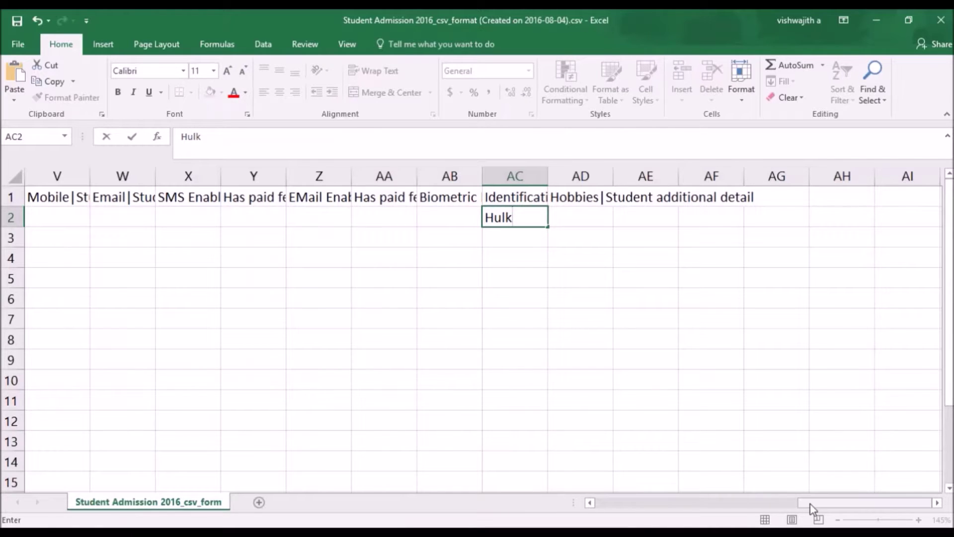
# Duplicate the whole student record in row 2 into row 3.
pyautogui.moveTo(808, 509); pyautogui.dragTo(572, 506)
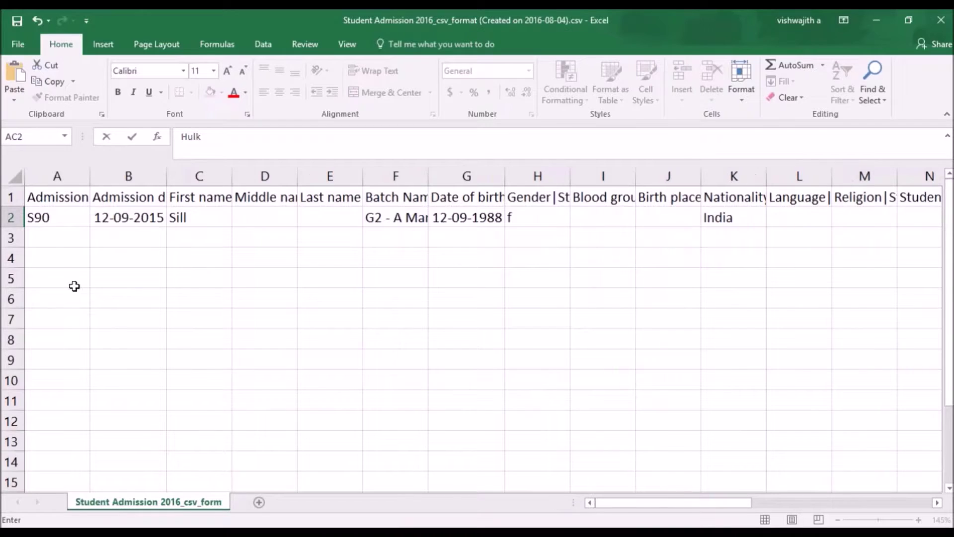
pyautogui.click(11, 217)
pyautogui.hotkey('ctrl', 'c')
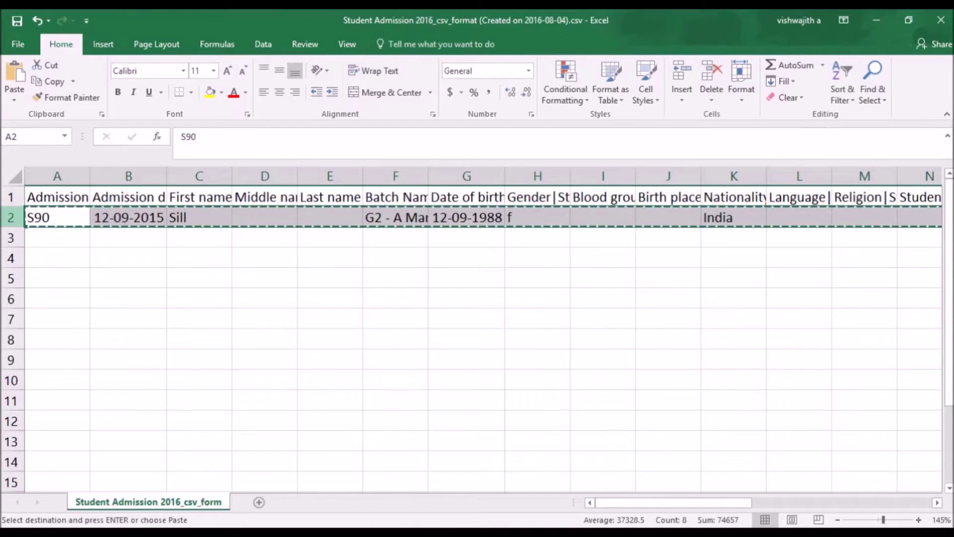
pyautogui.click(10, 234)
pyautogui.hotkey('ctrl', 'v')
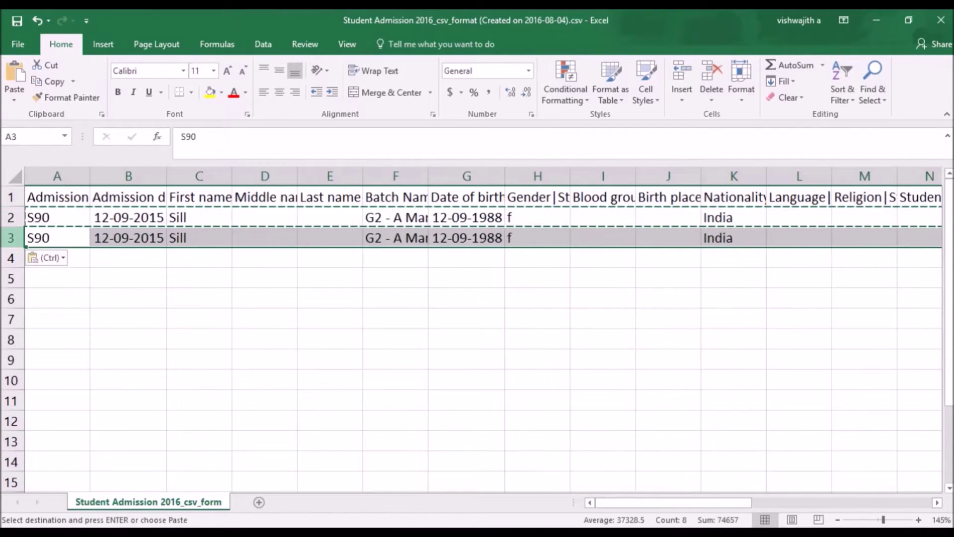
# Change the last digit of the copied admission number in cell A3 to 1.
pyautogui.click(45, 239)
pyautogui.press('F2')
pyautogui.press('BackSpace')
pyautogui.write('1')
pyautogui.press('Return')
# Change the last letter of the copied first name in cell C3 to k.
pyautogui.click(212, 235)
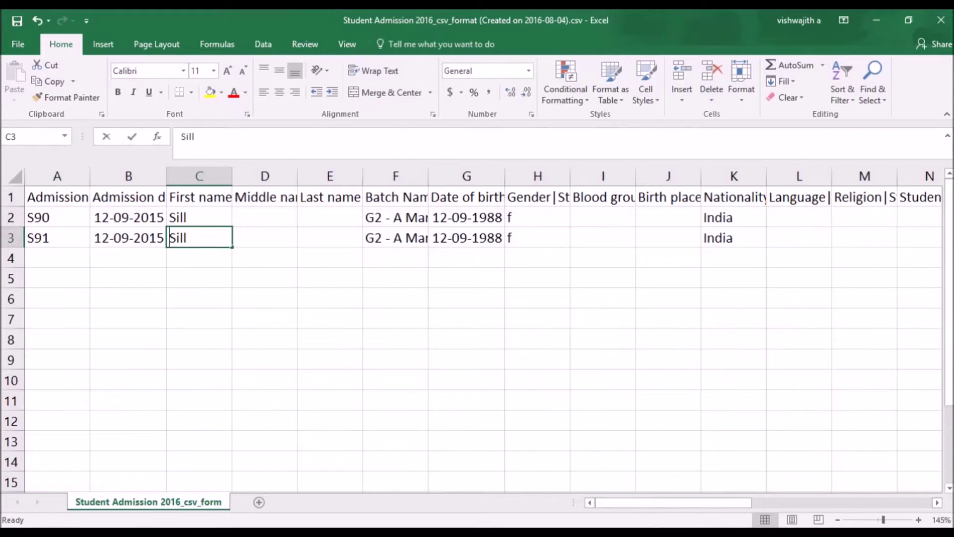
pyautogui.press('F2')
pyautogui.press('BackSpace')
pyautogui.write('k')
pyautogui.press('Return')
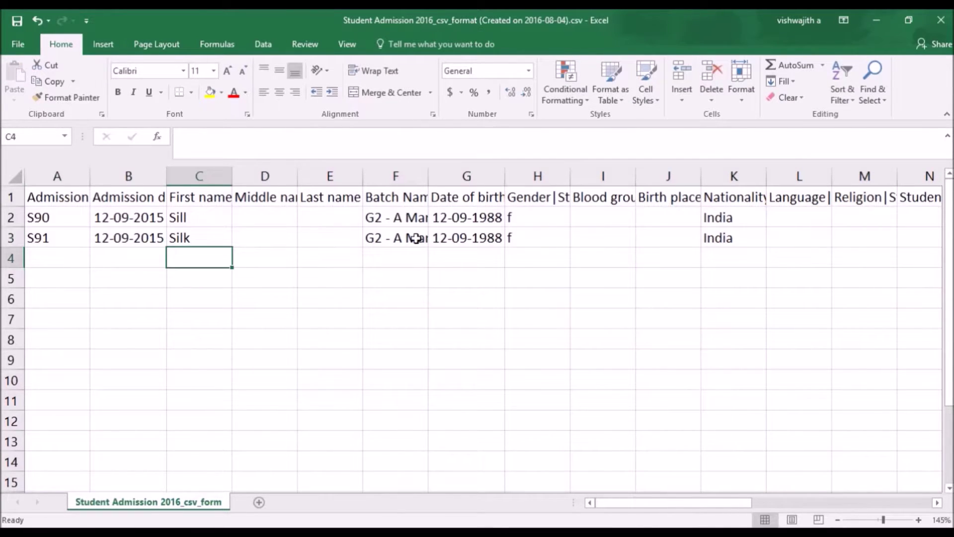
# Review the copied student's values across row 3, from the batch name to the mobile column and back to the start.
pyautogui.click(413, 240)
pyautogui.press('Right')
pyautogui.press('Right')
pyautogui.press('Right')
pyautogui.press('Right')
pyautogui.press('Right')
pyautogui.press('Right')
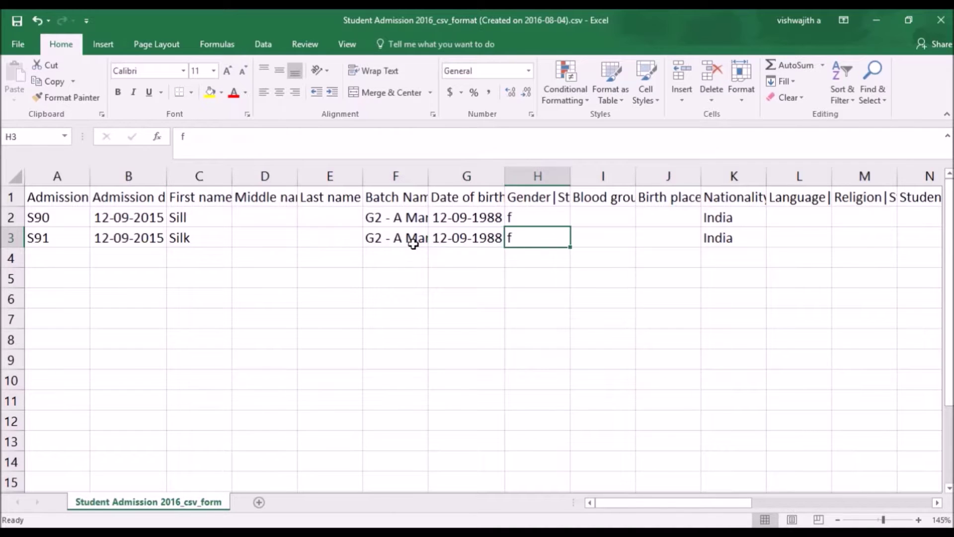
pyautogui.press('Right')
pyautogui.press('Right')
pyautogui.press('Right')
pyautogui.press('Right')
pyautogui.press('Right')
pyautogui.press('Right')
pyautogui.press('Right')
pyautogui.press('Right')
pyautogui.press('Right')
pyautogui.press('Right')
pyautogui.press('Right')
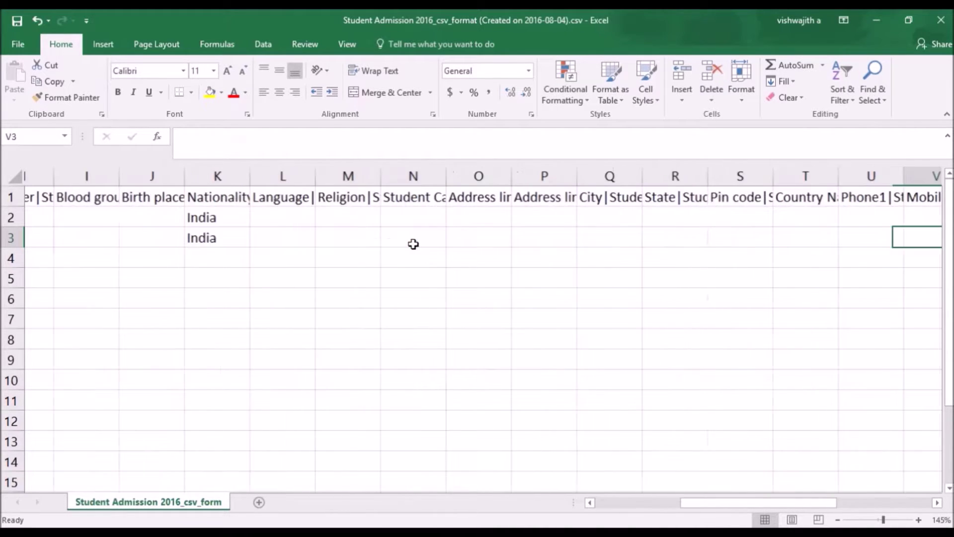
pyautogui.press('Home')
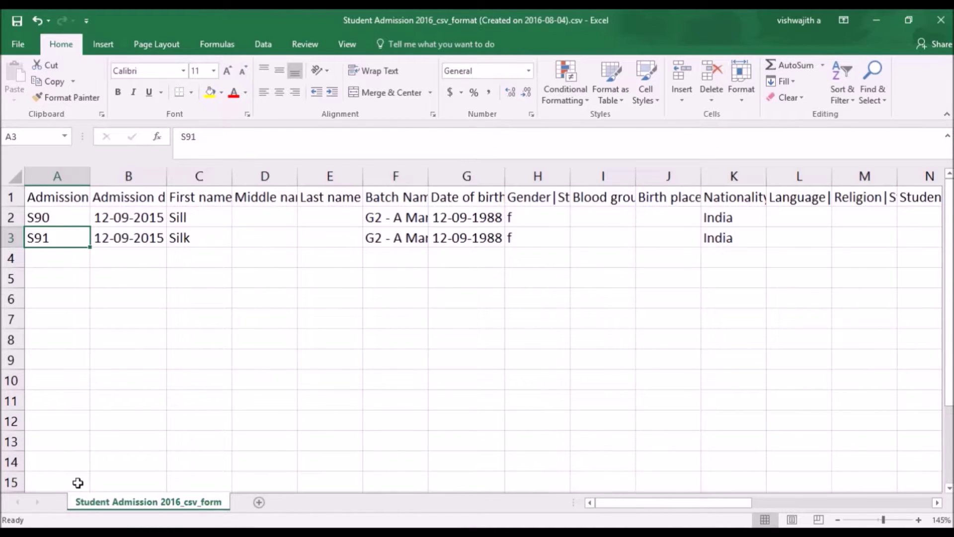
pyautogui.click(226, 392)
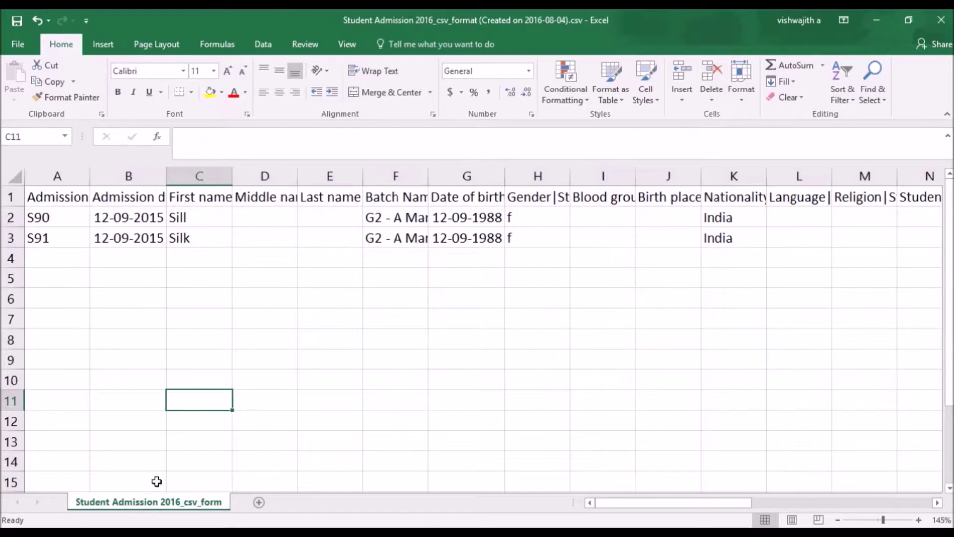
# Switch to Fedena's Custom Imports and import the Student Admission 2016 CSV file for the Student Admission 2016 export.
pyautogui.hotkey('alt', 'Tab')
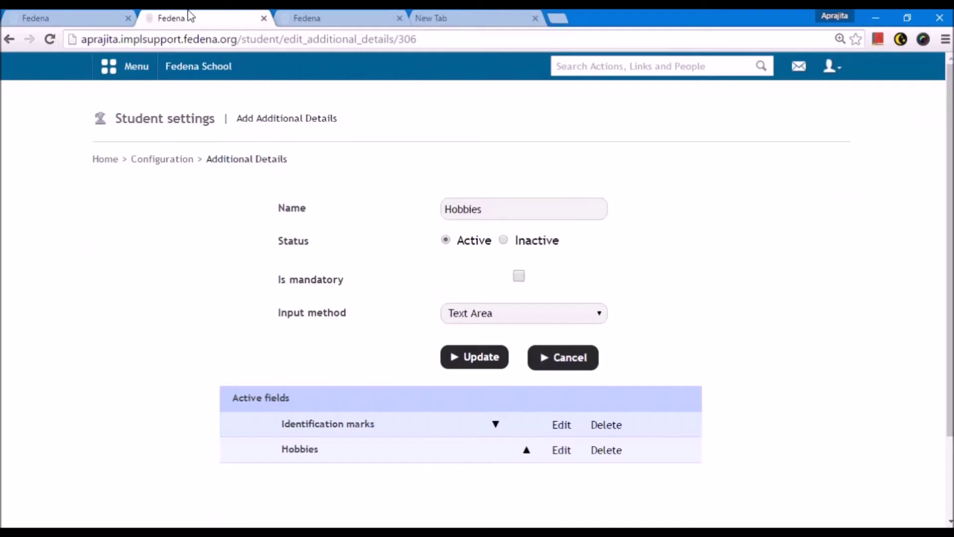
pyautogui.click(80, 12)
pyautogui.click(273, 413)
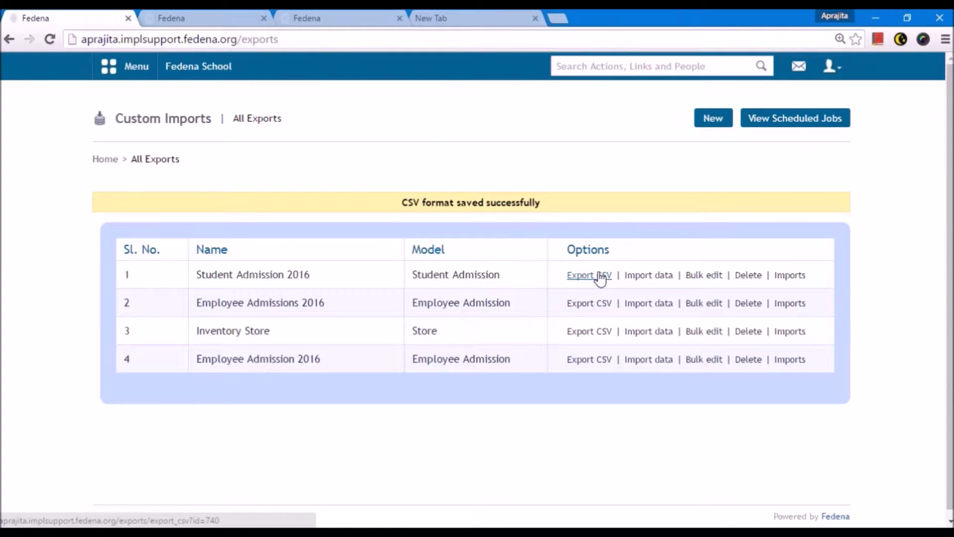
pyautogui.click(638, 277)
pyautogui.click(309, 211)
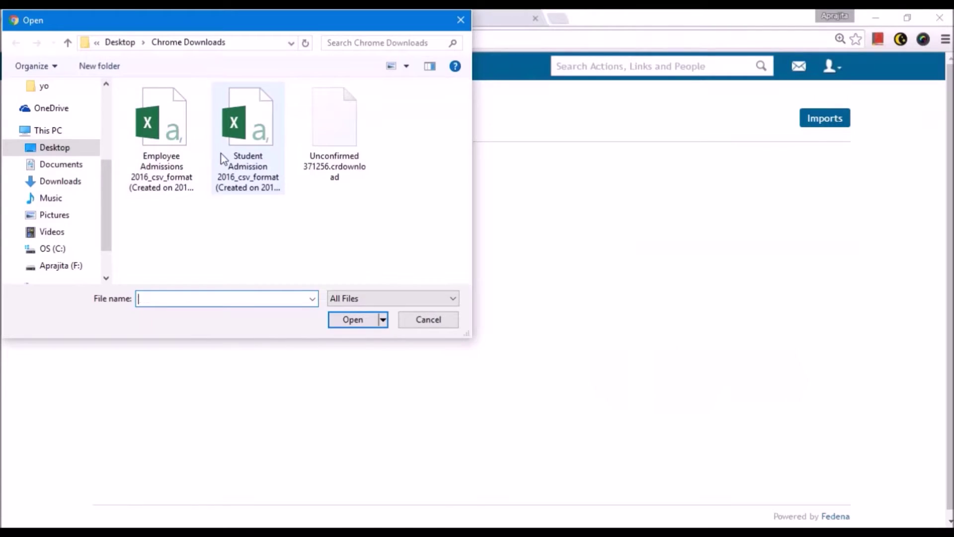
pyautogui.doubleClick(223, 159)
pyautogui.click(288, 251)
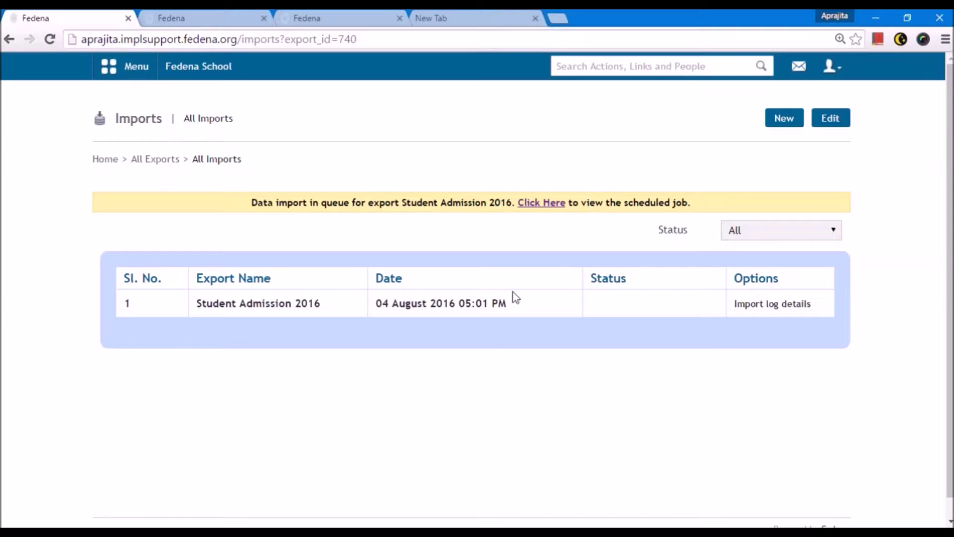
# Open the scheduled job of the queued Student Admission 2016 import and reload its page repeatedly to follow the job's status.
pyautogui.click(533, 204)
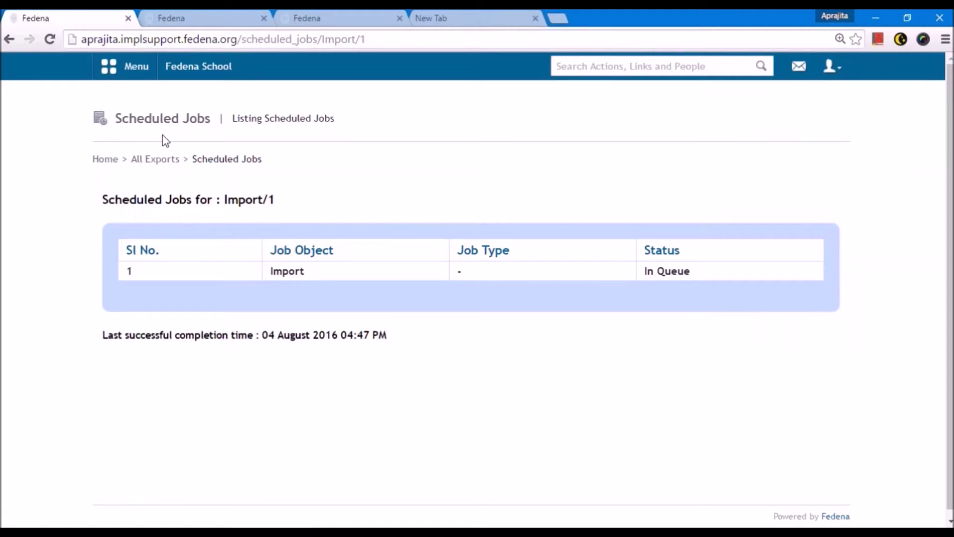
pyautogui.click(196, 39)
pyautogui.press('Return')
pyautogui.click(371, 43)
pyautogui.press('Return')
pyautogui.click(371, 43)
pyautogui.press('Return')
pyautogui.click(371, 43)
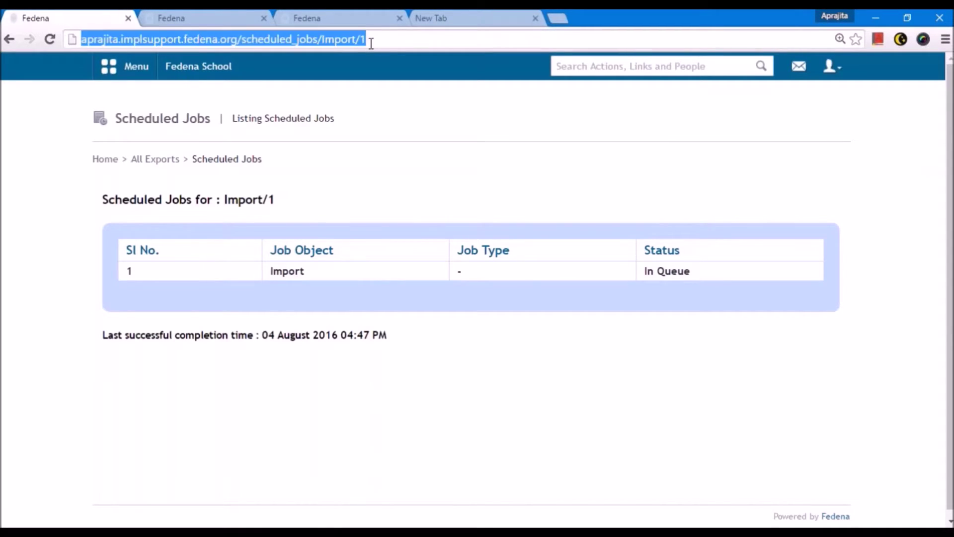
pyautogui.press('Return')
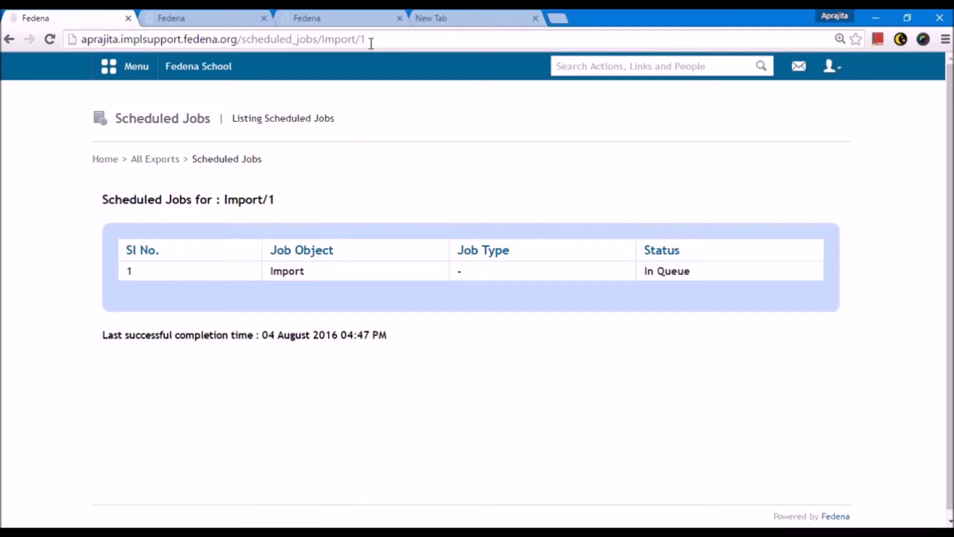
pyautogui.click(372, 42)
pyautogui.press('Return')
pyautogui.click(393, 39)
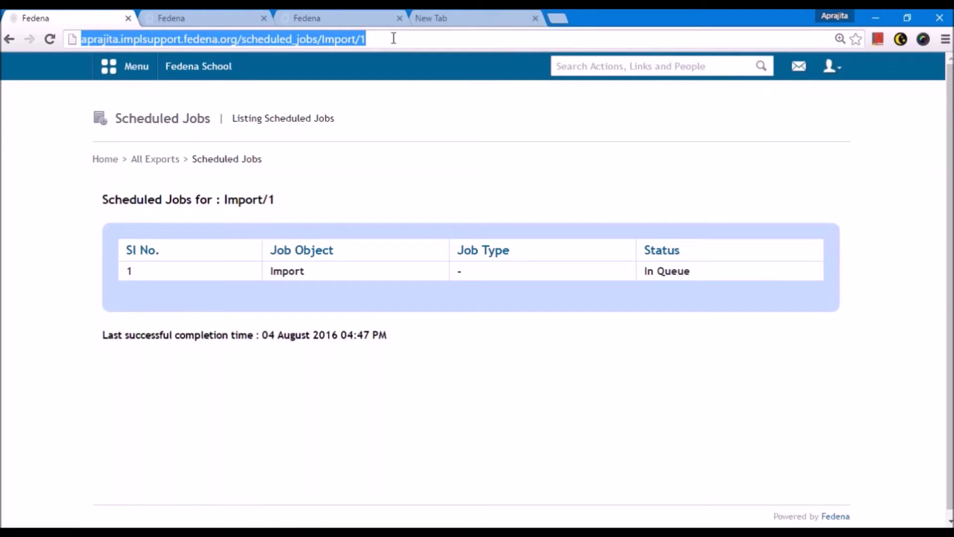
pyautogui.press('Return')
pyautogui.click(393, 38)
pyautogui.press('Return')
pyautogui.click(393, 38)
pyautogui.press('Return')
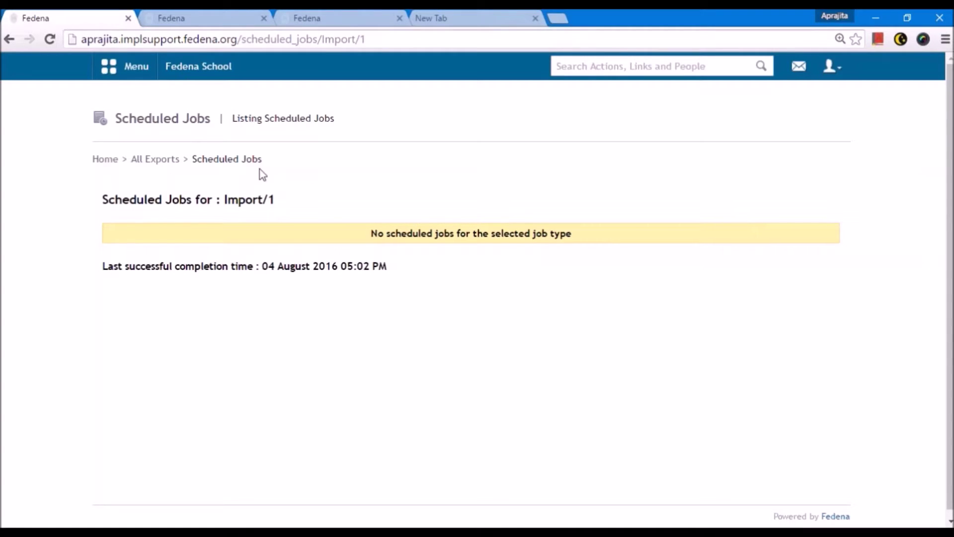
# Check the import status in the Student Admission 2016 imports list and look up the students' admission numbers in the Excel CSV file.
pyautogui.click(164, 164)
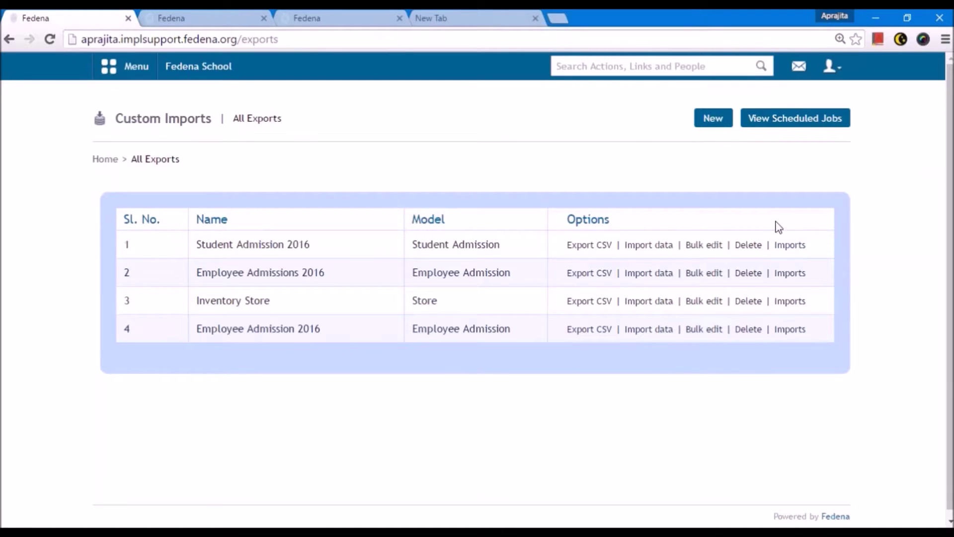
pyautogui.click(797, 247)
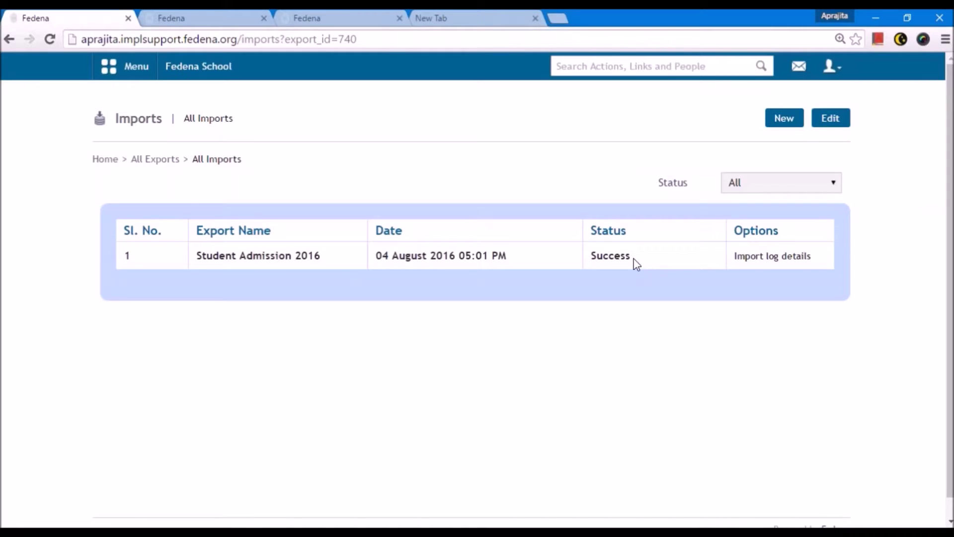
pyautogui.moveTo(254, 519)
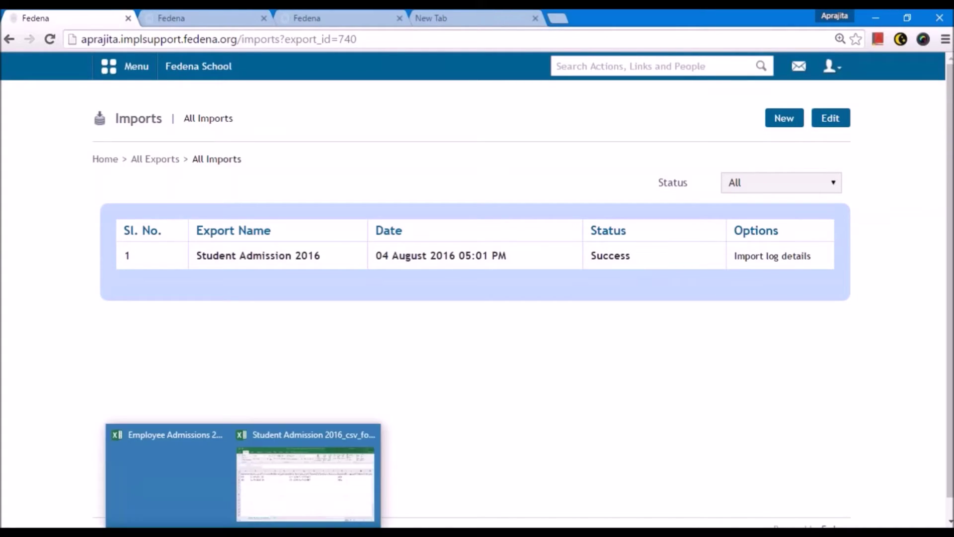
pyautogui.click(294, 479)
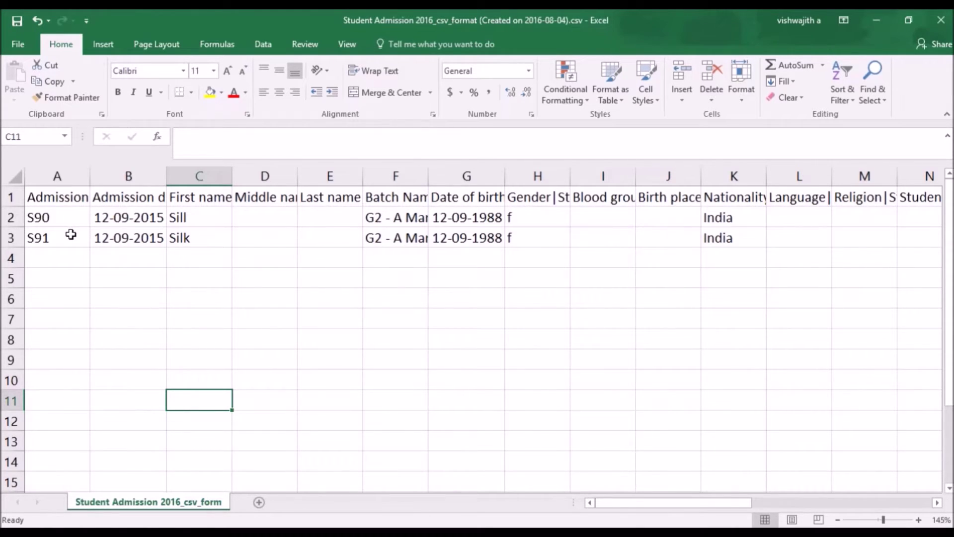
pyautogui.click(106, 531)
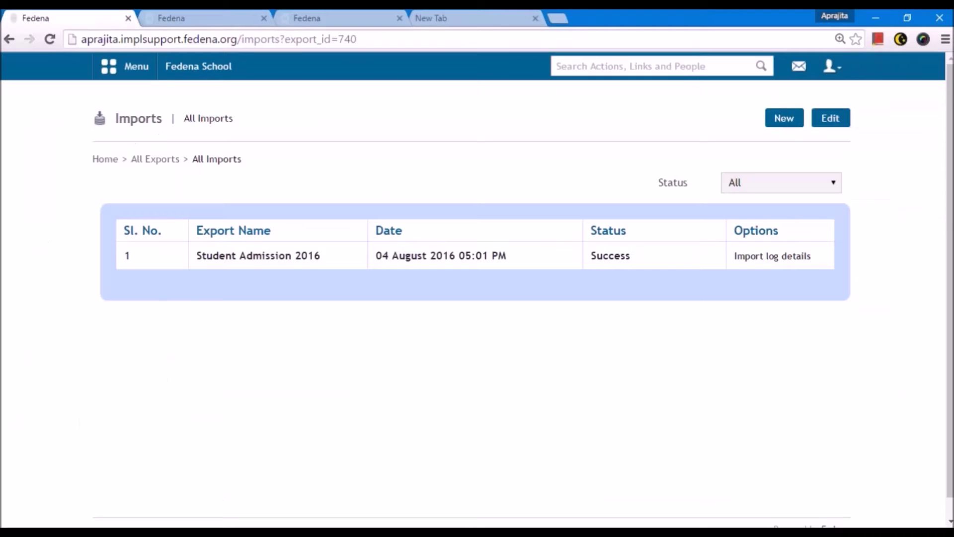
# Search Fedena's students for the admission number from cell A2 and review the matching student's whole profile.
pyautogui.click(582, 69)
pyautogui.write('S90')
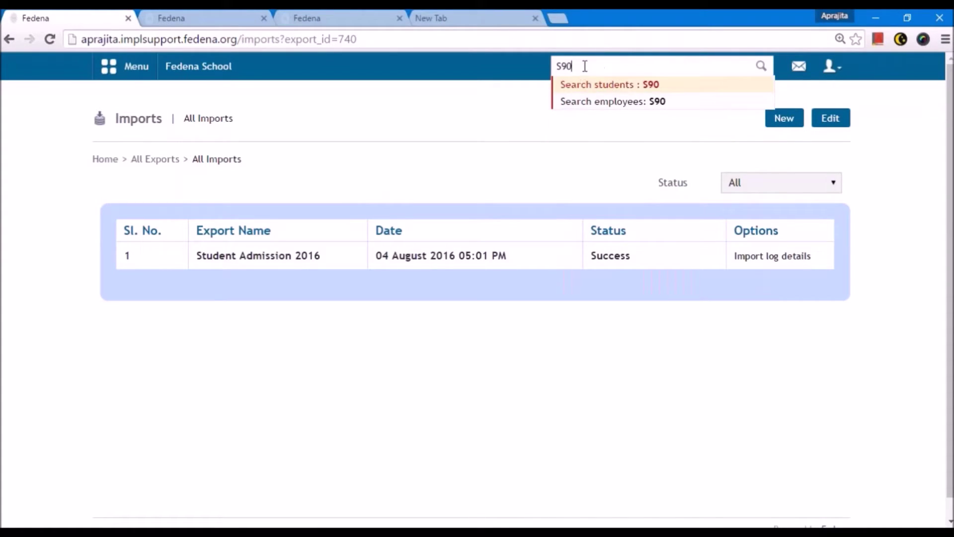
pyautogui.click(596, 93)
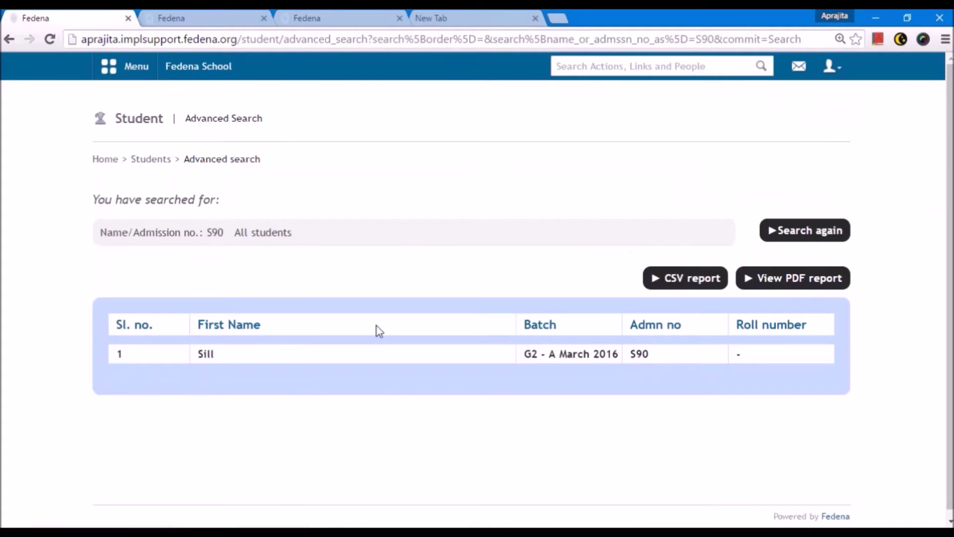
pyautogui.click(205, 355)
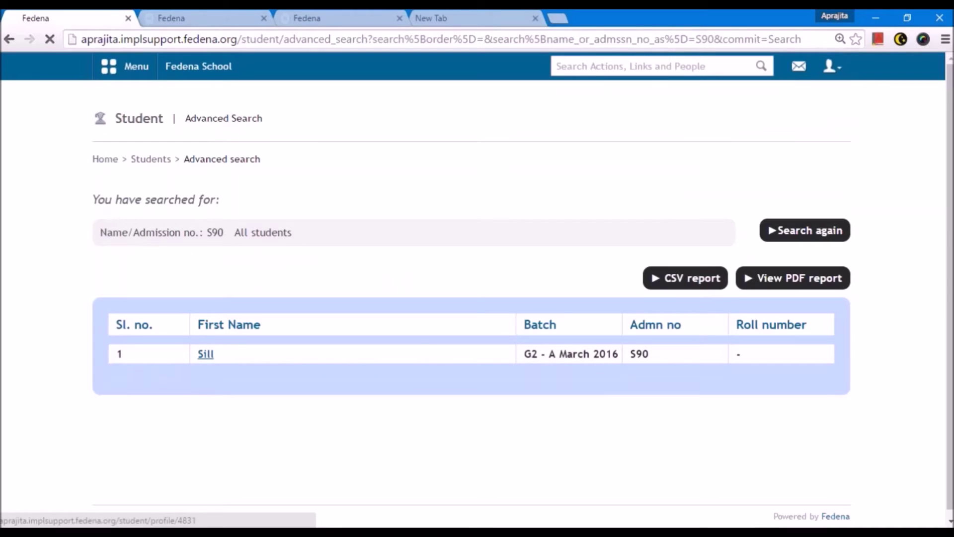
pyautogui.scroll(-3, 426, 351)
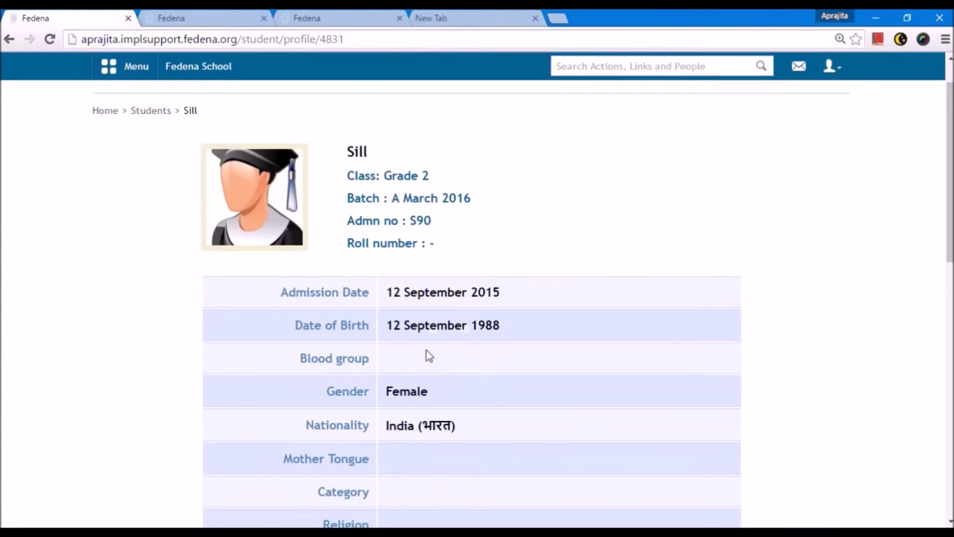
pyautogui.scroll(-10, 404, 207)
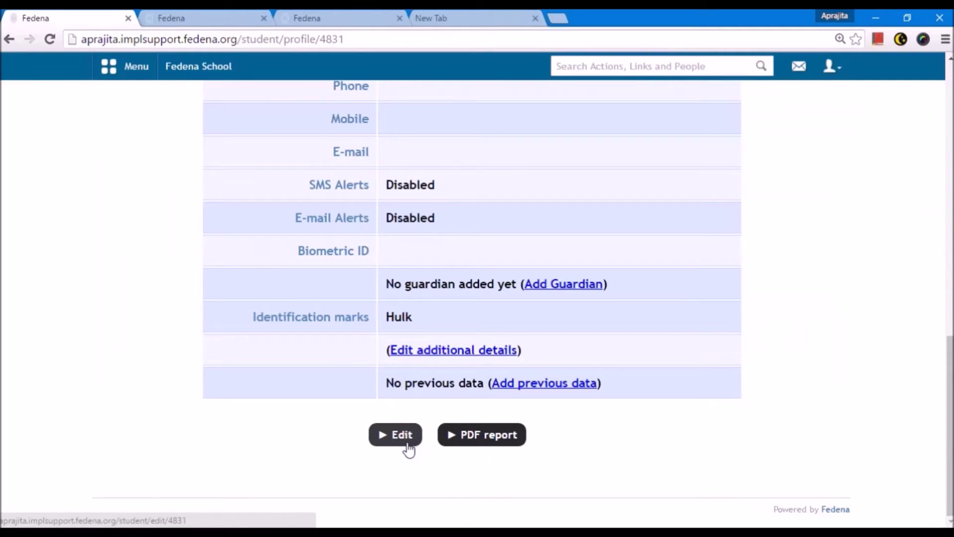
pyautogui.scroll(10, 407, 450)
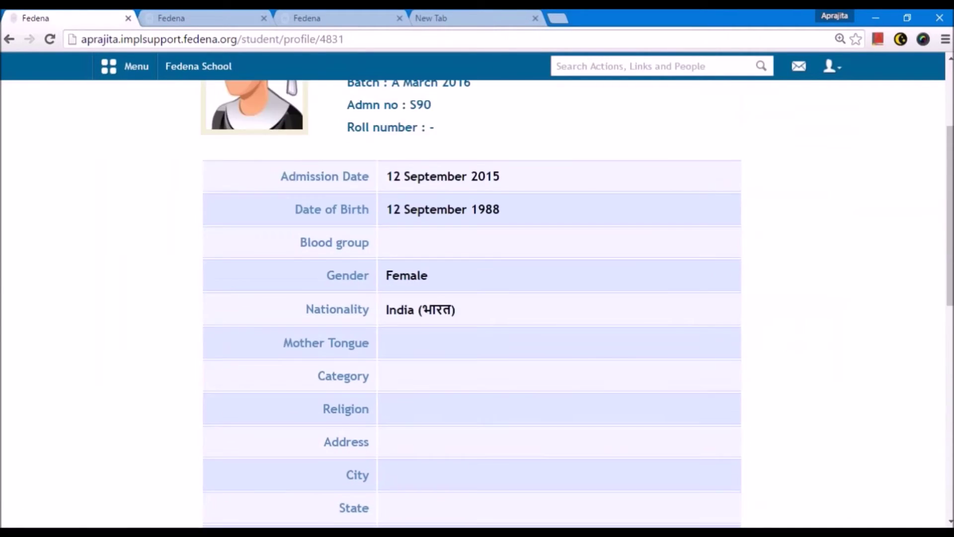
pyautogui.scroll(3, 398, 347)
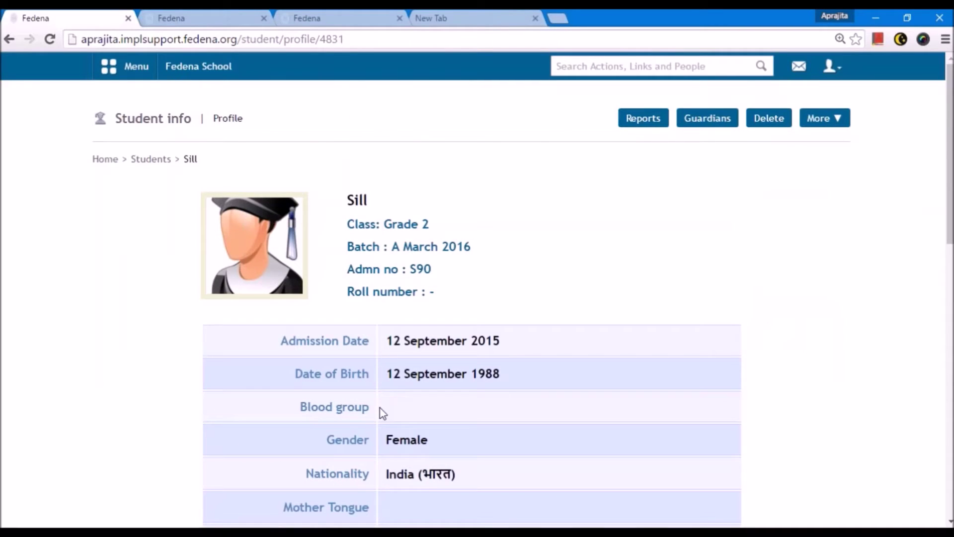
# Search the students for the admission number from cell A3 and review that student's profile.
pyautogui.click(563, 68)
pyautogui.write('S91')
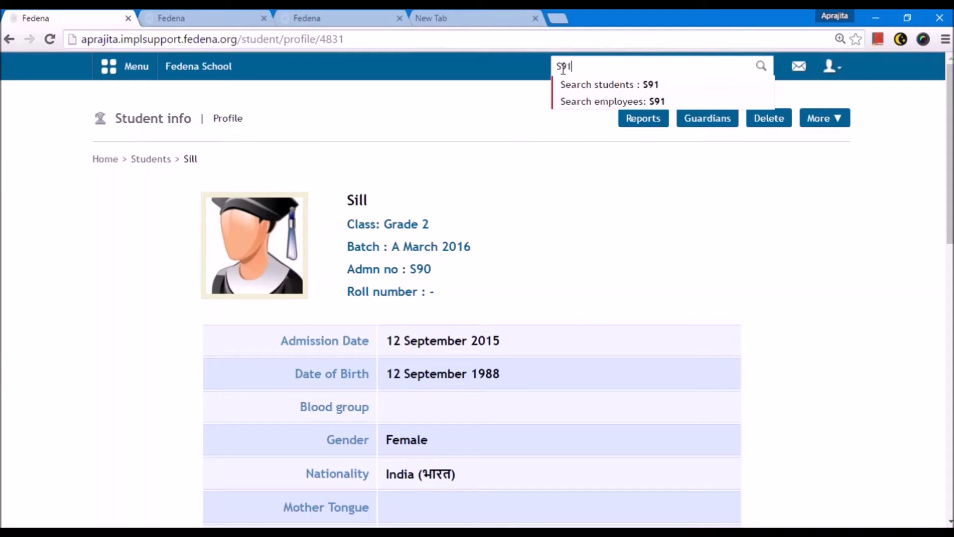
pyautogui.click(567, 89)
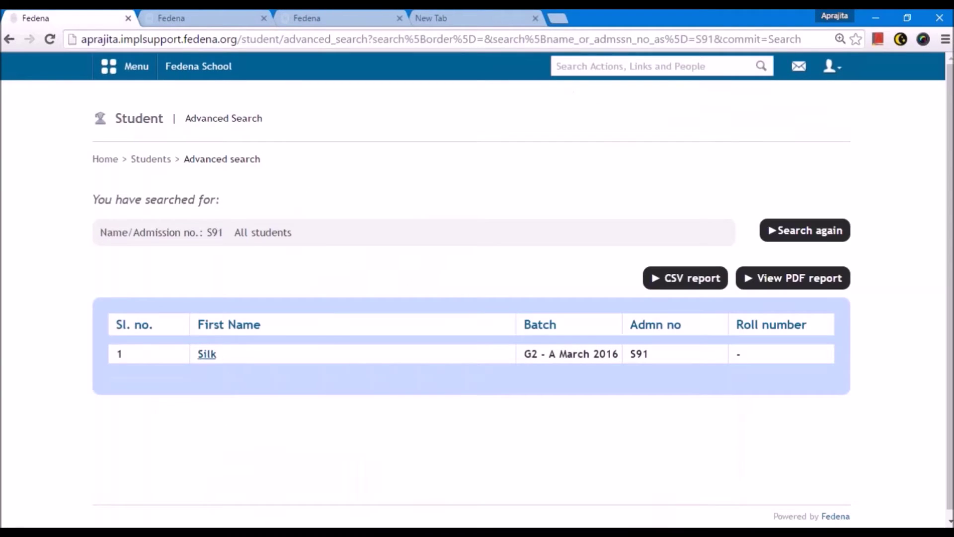
pyautogui.scroll(-10, 494, 371)
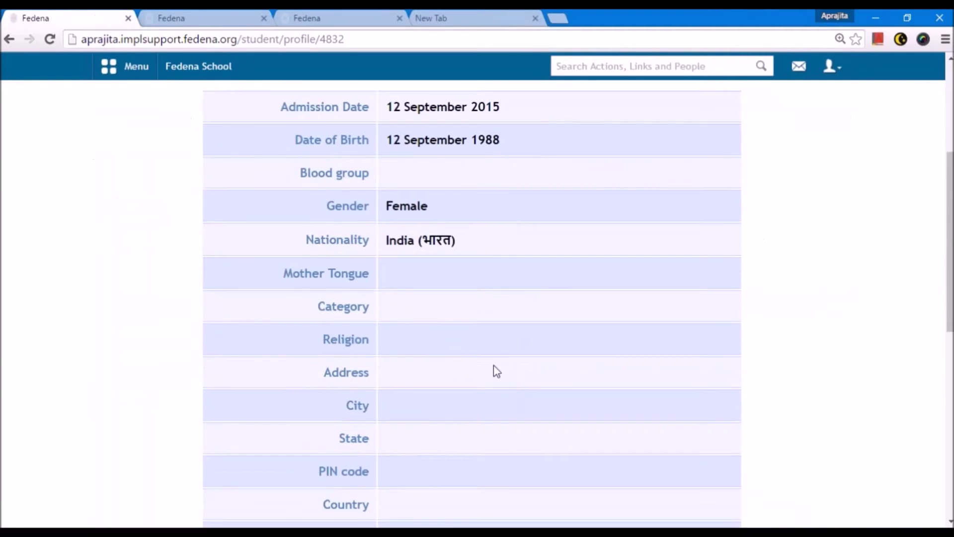
pyautogui.scroll(-5, 501, 377)
pyautogui.scroll(12, 501, 377)
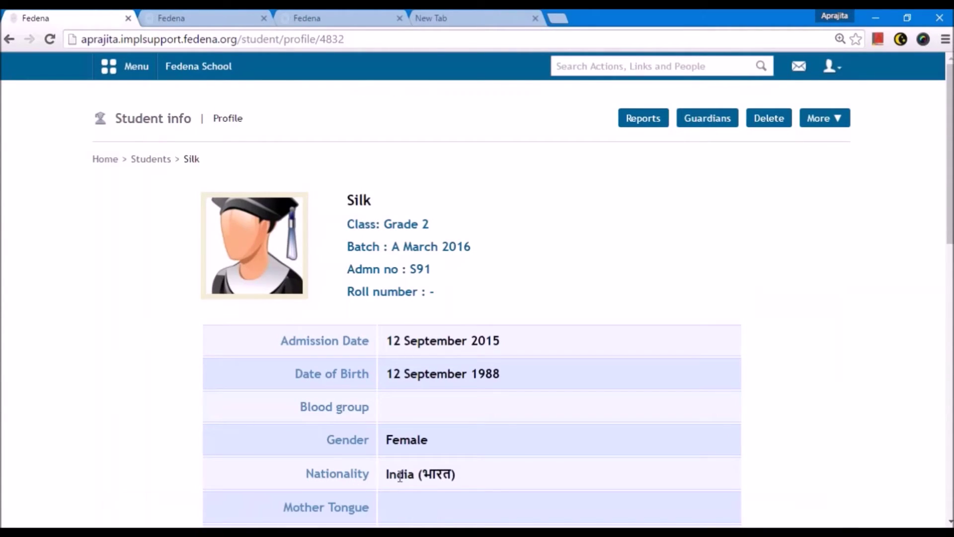
# Switch to the Student Admission 2016 CSV file in Excel and highlight the admission number cells A2 to A12 for inspection.
pyautogui.moveTo(266, 516)
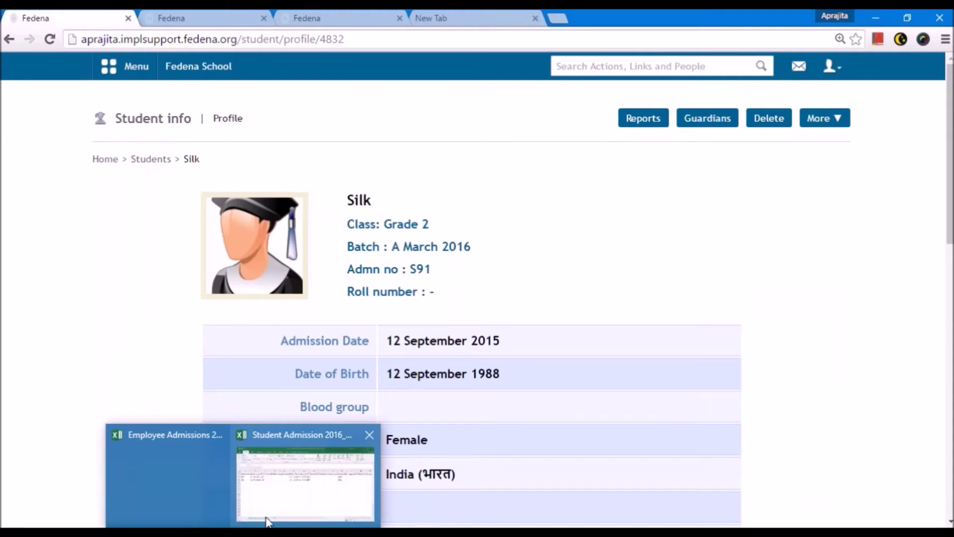
pyautogui.click(296, 503)
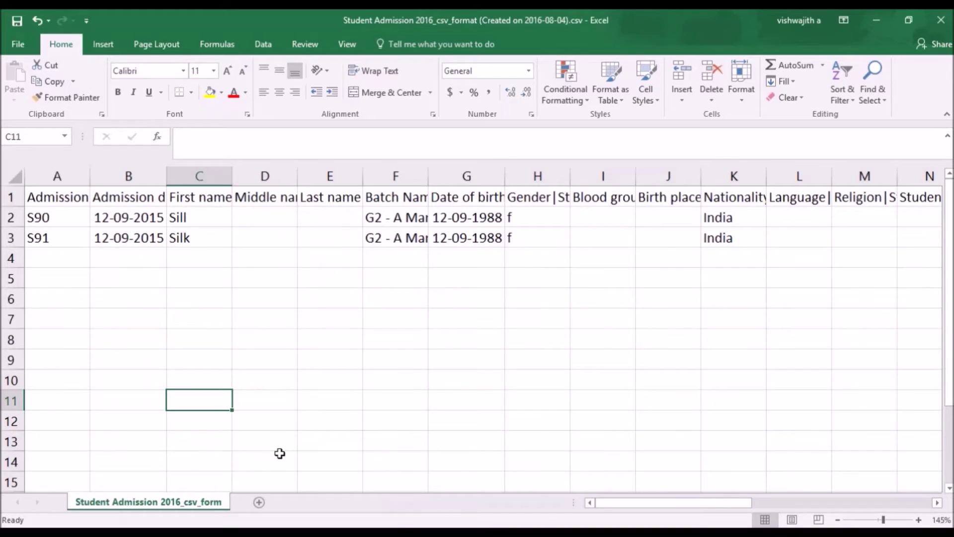
pyautogui.moveTo(72, 218); pyautogui.dragTo(63, 427)
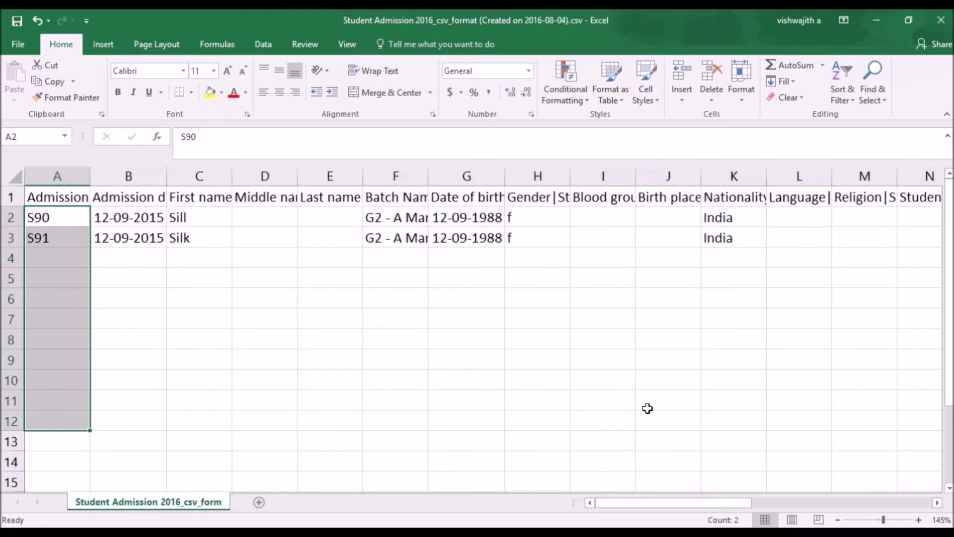
pyautogui.click(210, 338)
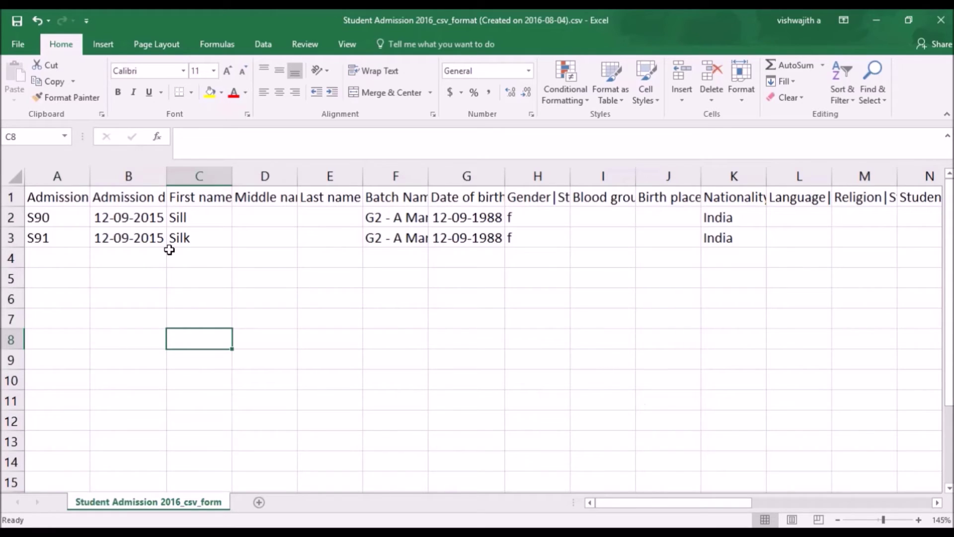
# Change the second student's gender in cell H3 to m.
pyautogui.click(552, 241)
pyautogui.doubleClick(552, 240)
pyautogui.press('BackSpace')
pyautogui.write('m')
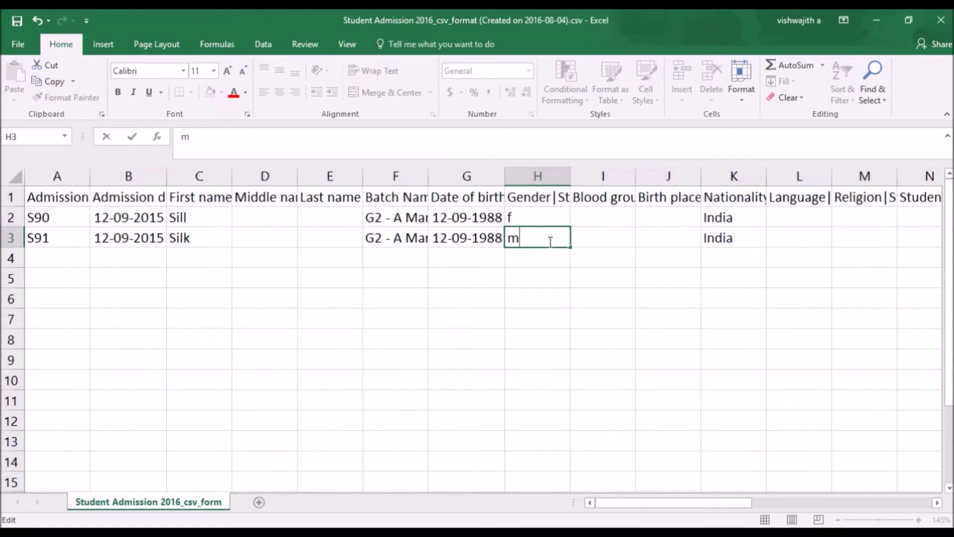
pyautogui.click(286, 323)
# Review the second student's values in row 3 from the gender to the pin code column and back to the row's start.
pyautogui.click(510, 240)
pyautogui.press('Right')
pyautogui.press('Right')
pyautogui.press('Right')
pyautogui.press('Right')
pyautogui.press('Right')
pyautogui.press('Right')
pyautogui.press('Right')
pyautogui.press('Right')
pyautogui.press('Right')
pyautogui.press('Right')
pyautogui.press('Right')
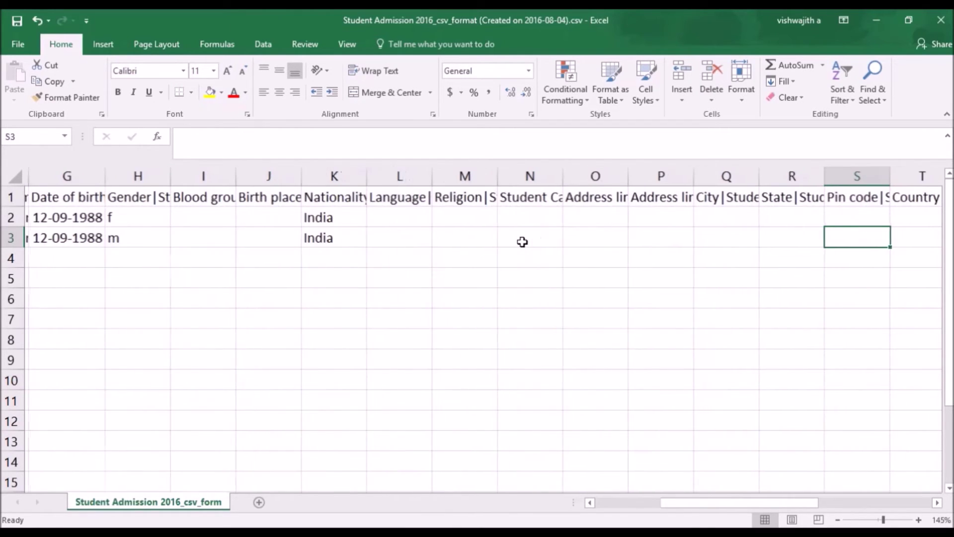
pyautogui.press('Left')
pyautogui.press('Left')
pyautogui.press('Left')
pyautogui.press('Left')
pyautogui.press('Left')
pyautogui.press('Left')
pyautogui.press('Left')
pyautogui.press('Left')
pyautogui.press('Home')
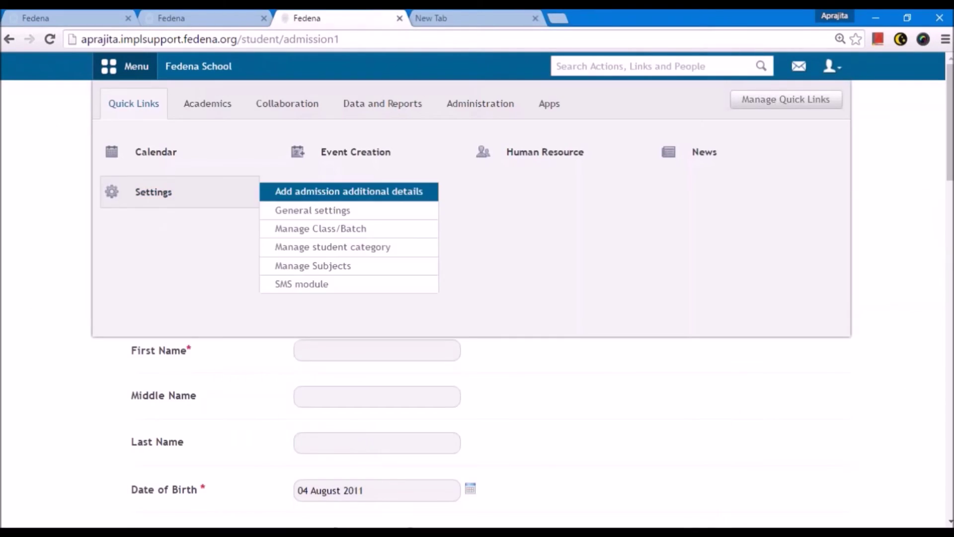
# Switch to Fedena's class and batch management, open Class 1 and copy its batch name C1 - A 2016.
pyautogui.moveTo(142, 196)
pyautogui.click(313, 233)
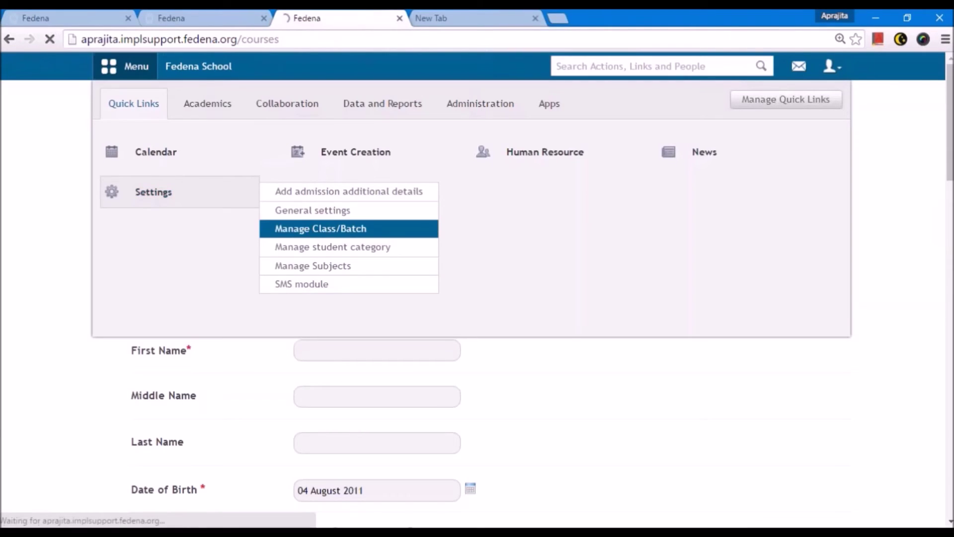
pyautogui.click(249, 211)
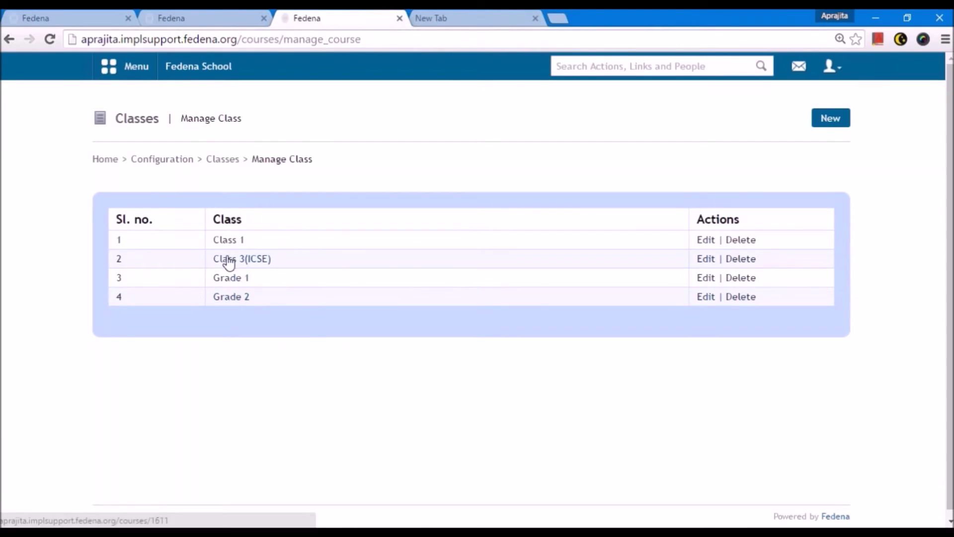
pyautogui.click(228, 240)
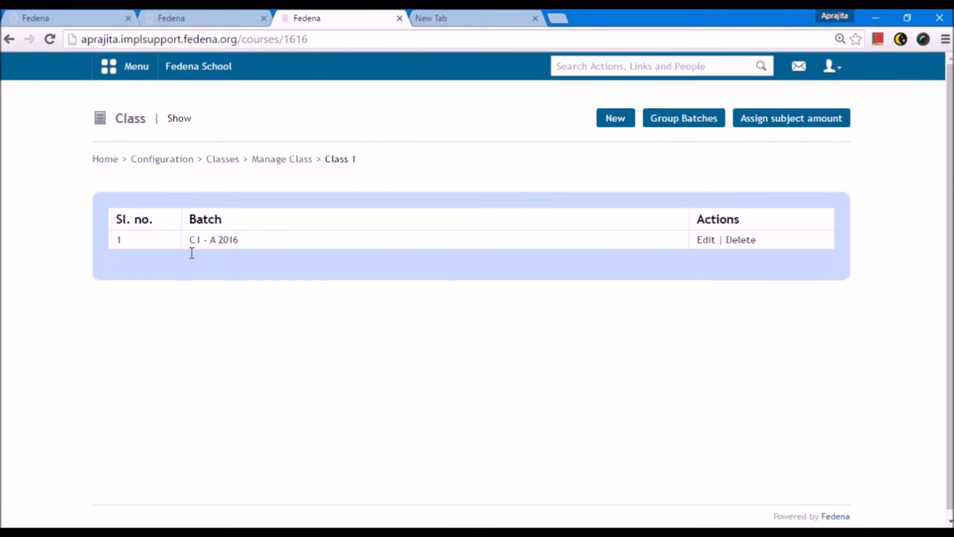
pyautogui.moveTo(192, 254); pyautogui.dragTo(188, 242)
pyautogui.hotkey('ctrl', 'c')
# Return to the Excel CSV file and replace the batch name in cell F3 with C1 - A 2016.
pyautogui.click(319, 494)
pyautogui.click(387, 240)
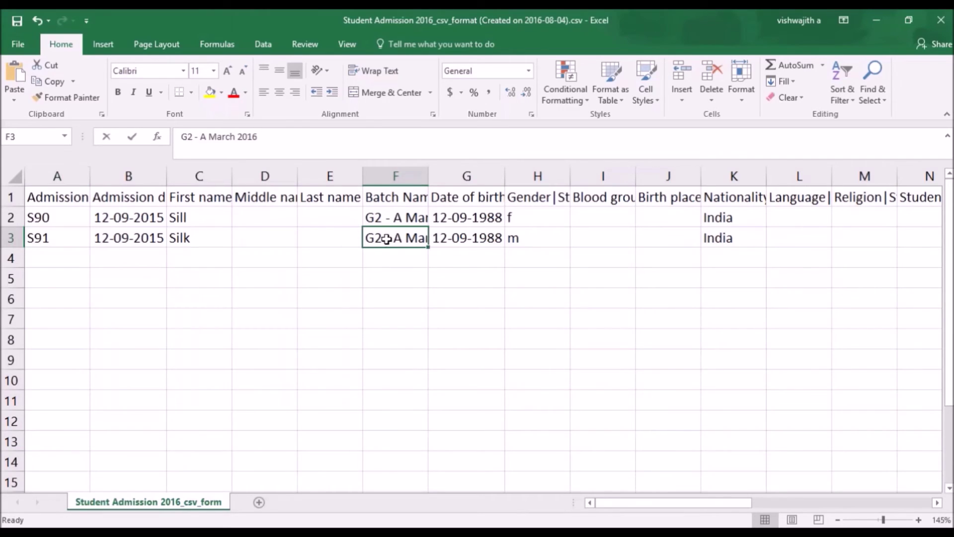
pyautogui.doubleClick(386, 240)
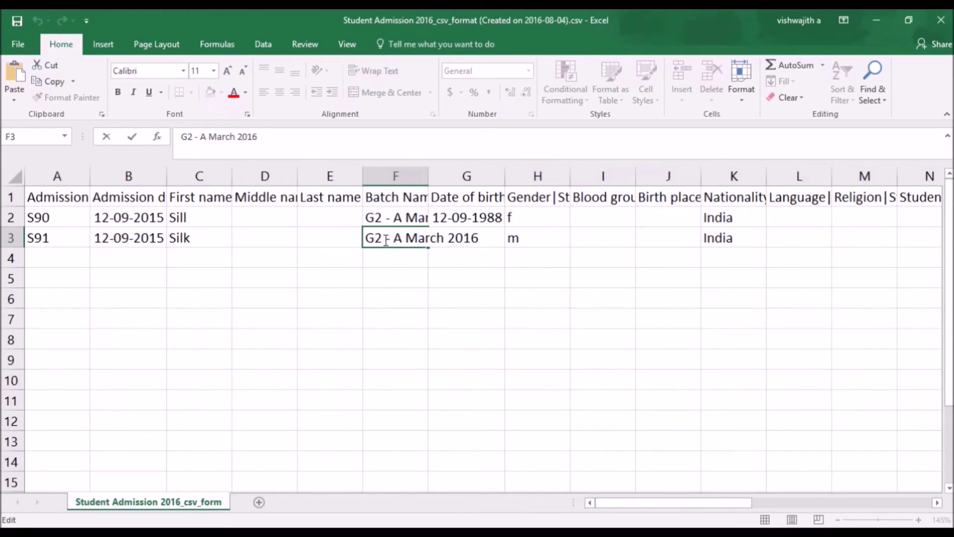
pyautogui.moveTo(367, 240); pyautogui.dragTo(482, 239)
pyautogui.hotkey('ctrl', 'v')
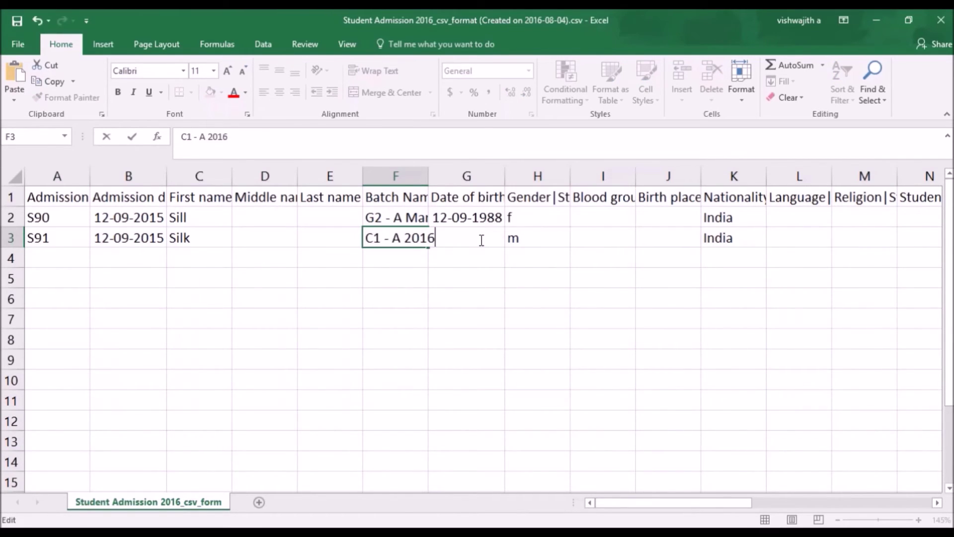
pyautogui.click(430, 290)
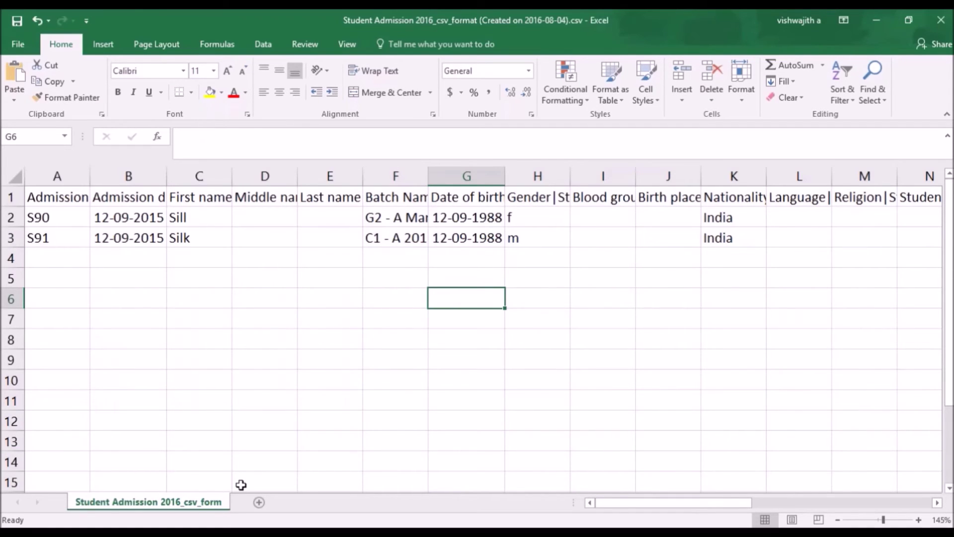
# Switch to Fedena, go to Custom Imports and start a bulk edit for the Student Admission 2016 export.
pyautogui.click(196, 528)
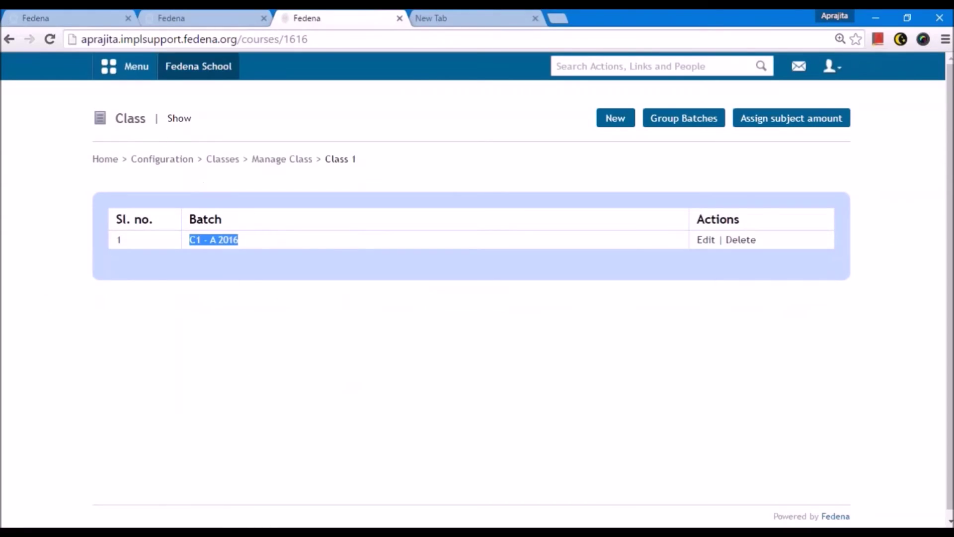
pyautogui.click(177, 11)
pyautogui.click(72, 12)
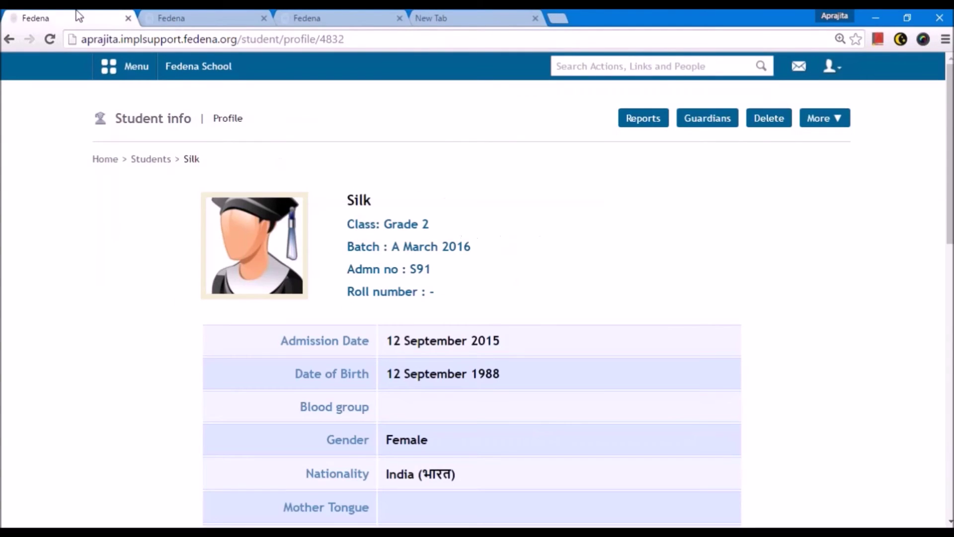
pyautogui.click(126, 66)
pyautogui.click(382, 103)
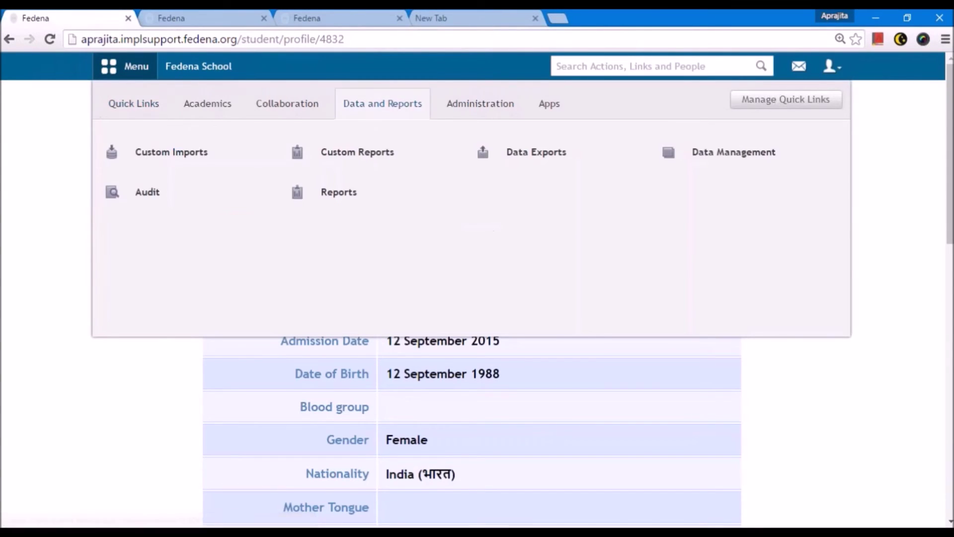
pyautogui.click(172, 152)
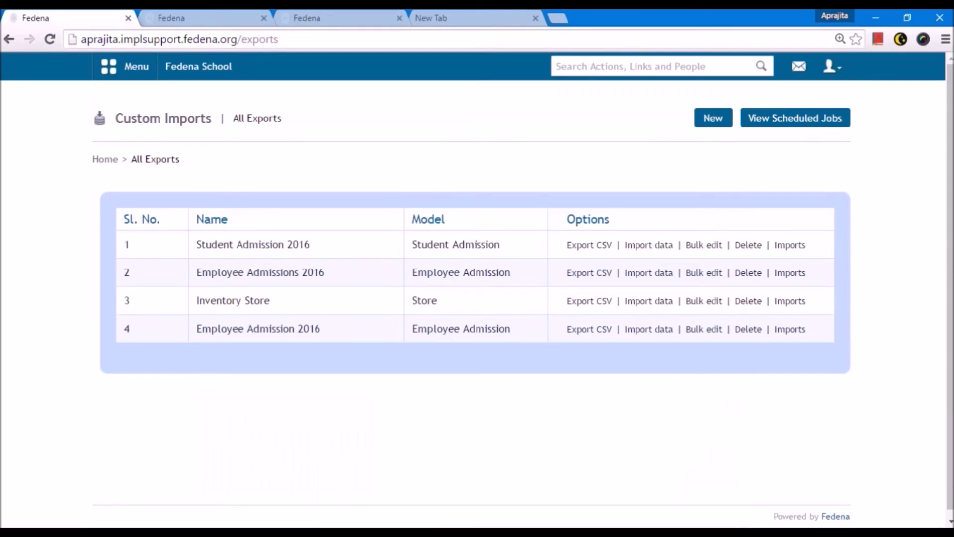
pyautogui.click(701, 246)
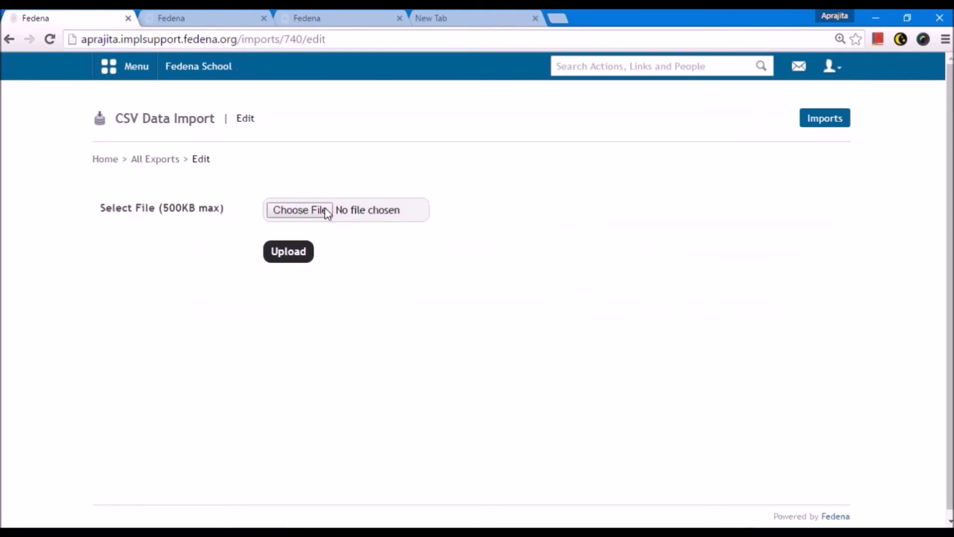
# Choose the edited Student Admission 2016 CSV file and upload it for the bulk edit.
pyautogui.click(321, 213)
pyautogui.doubleClick(246, 157)
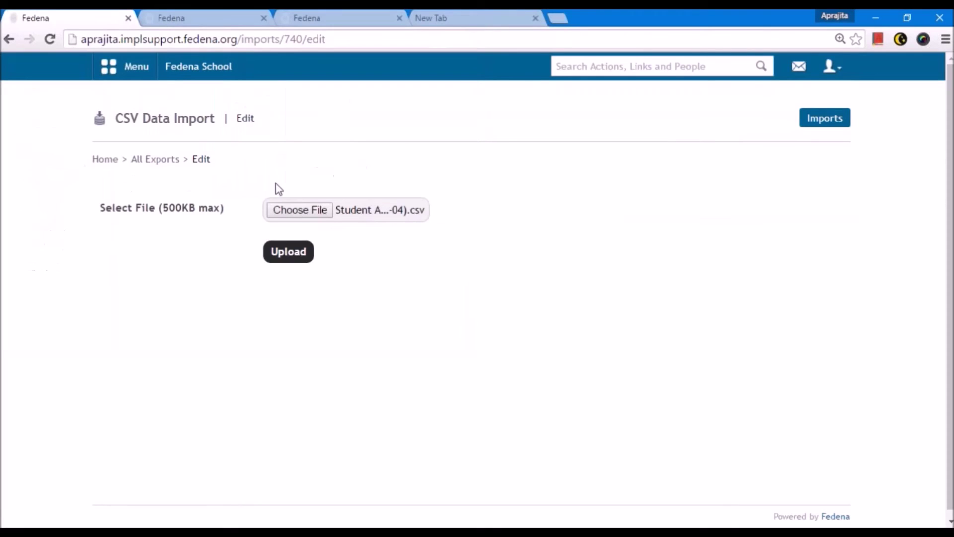
pyautogui.click(294, 252)
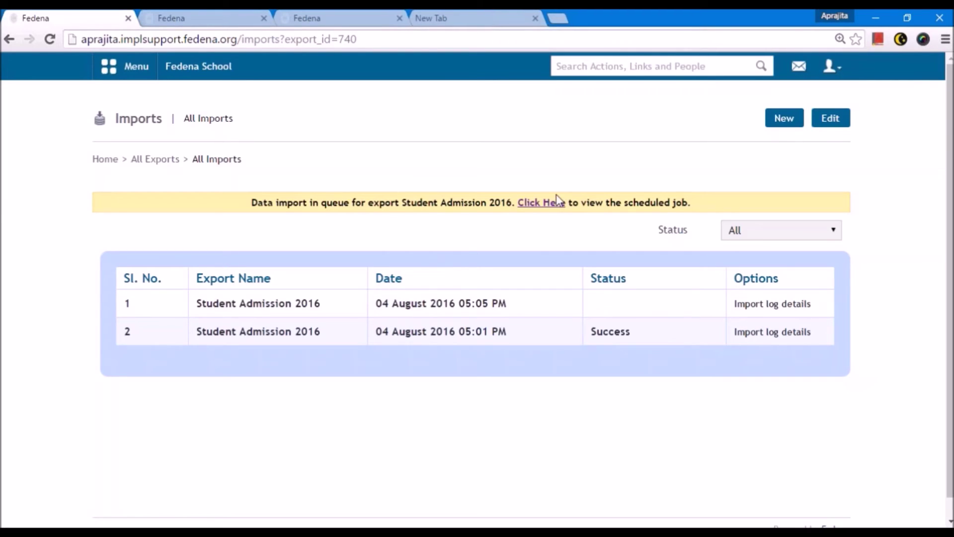
# Open the scheduled job for the queued import and reload the page repeatedly to follow its status.
pyautogui.click(538, 209)
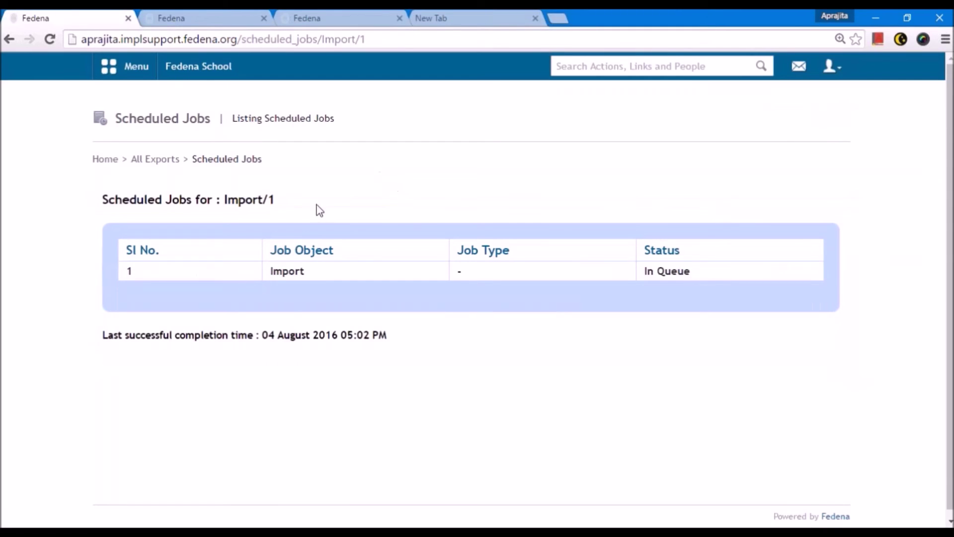
pyautogui.click(332, 38)
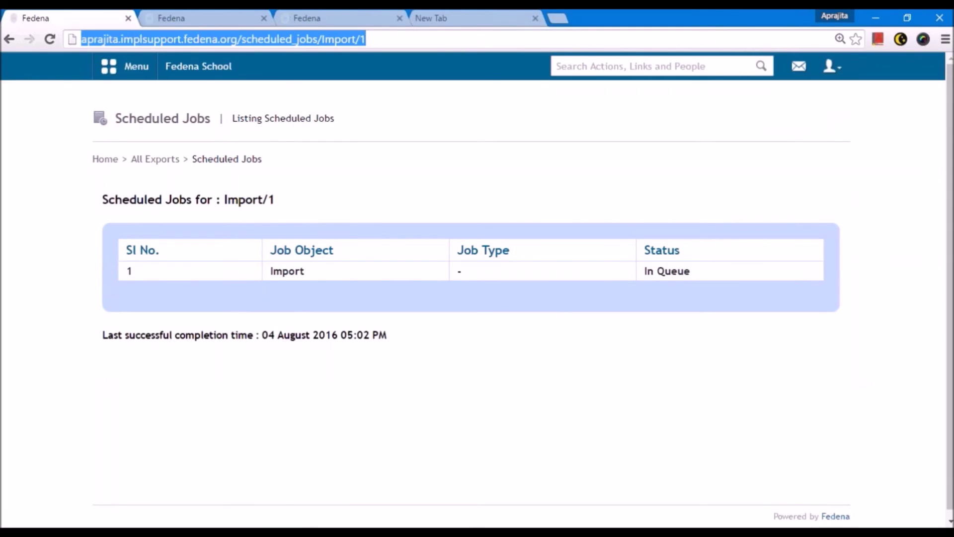
pyautogui.press('Return')
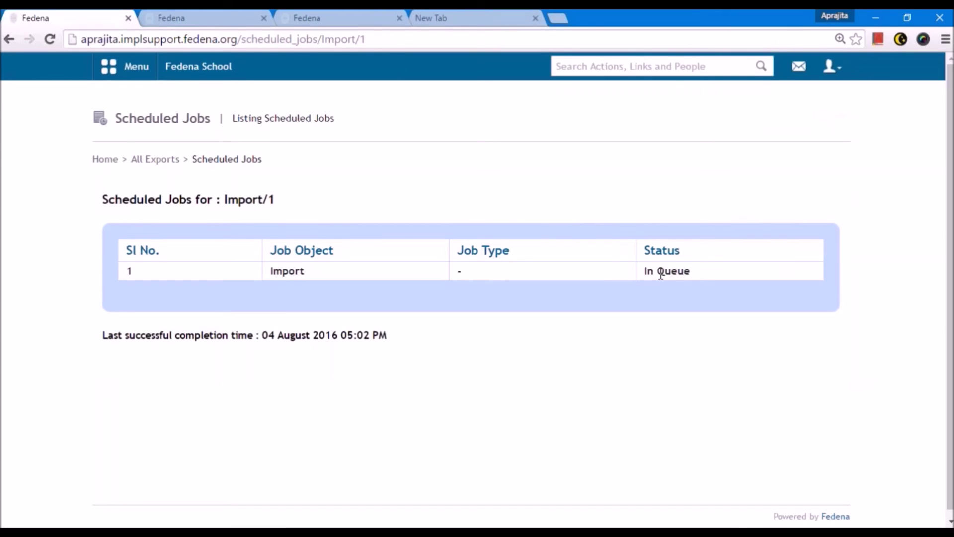
pyautogui.click(418, 41)
pyautogui.press('Return')
pyautogui.click(419, 40)
pyautogui.press('Return')
pyautogui.click(419, 41)
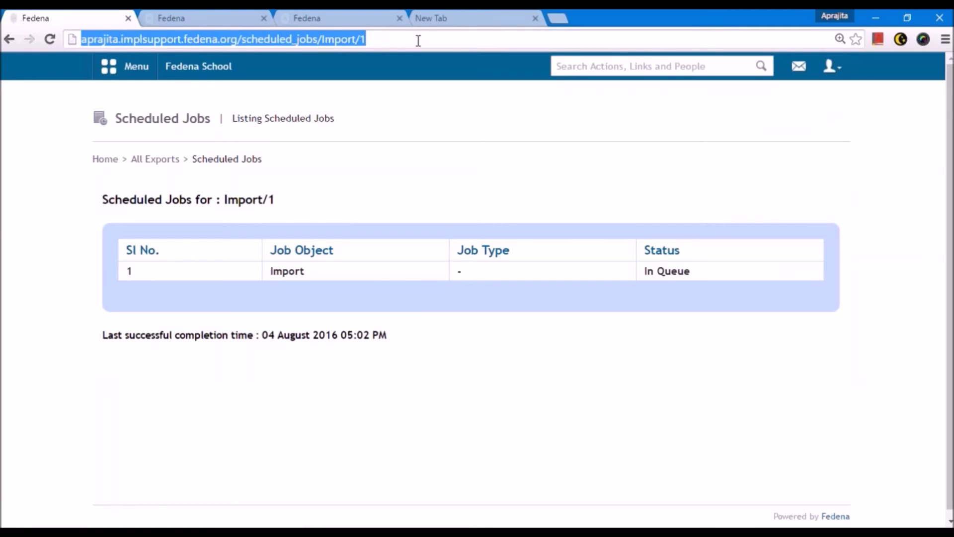
pyautogui.press('Return')
pyautogui.click(418, 40)
pyautogui.press('Return')
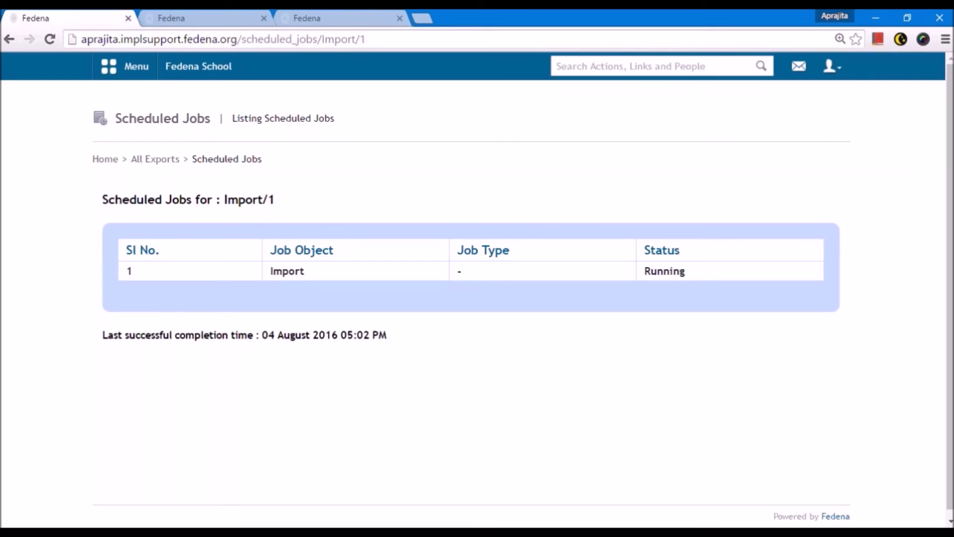
pyautogui.click(419, 40)
pyautogui.press('Return')
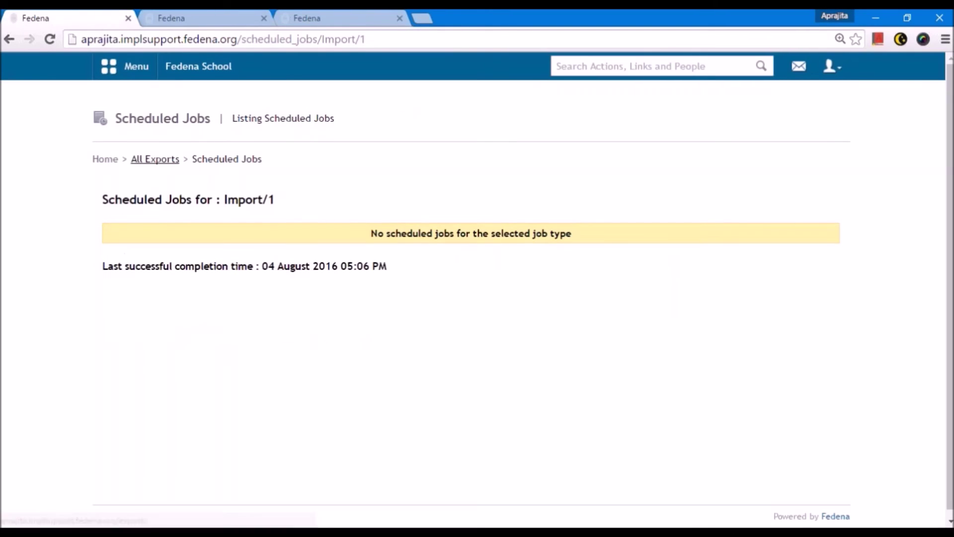
# Return to the list of exports, open the imports of Student Admission 2016 and check the latest import's status.
pyautogui.click(154, 159)
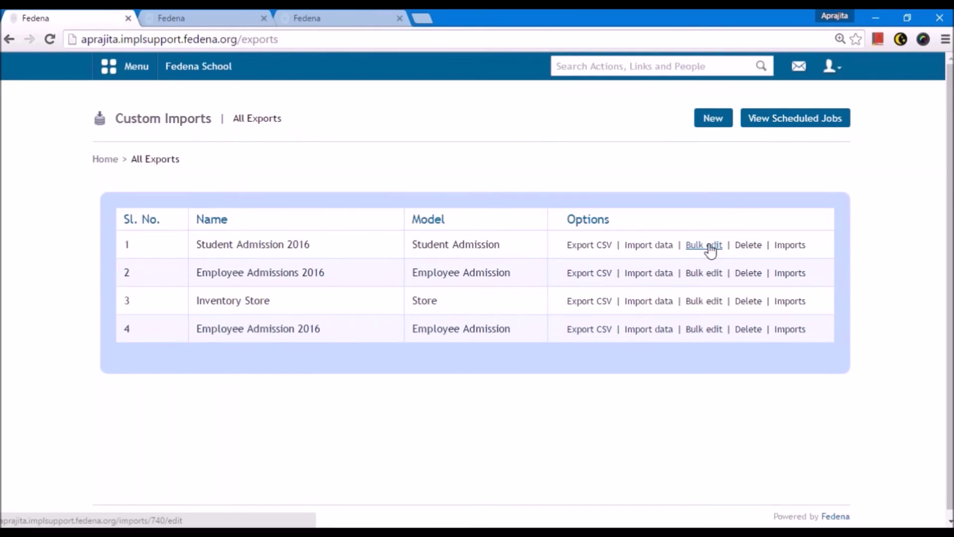
pyautogui.click(789, 245)
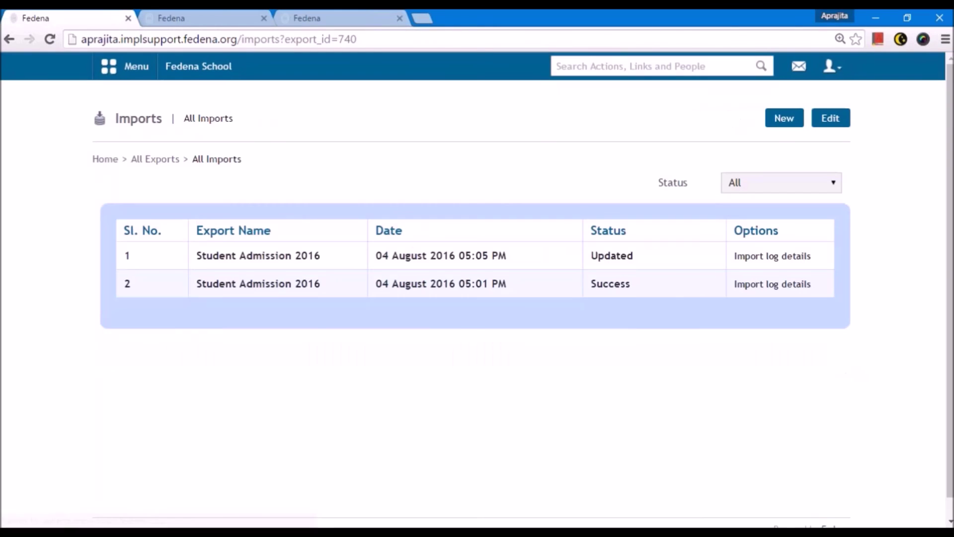
pyautogui.moveTo(636, 256); pyautogui.dragTo(592, 258)
pyautogui.click(592, 257)
# Search students by the second student's admission number and open the matching student profile.
pyautogui.click(557, 66)
pyautogui.write('S')
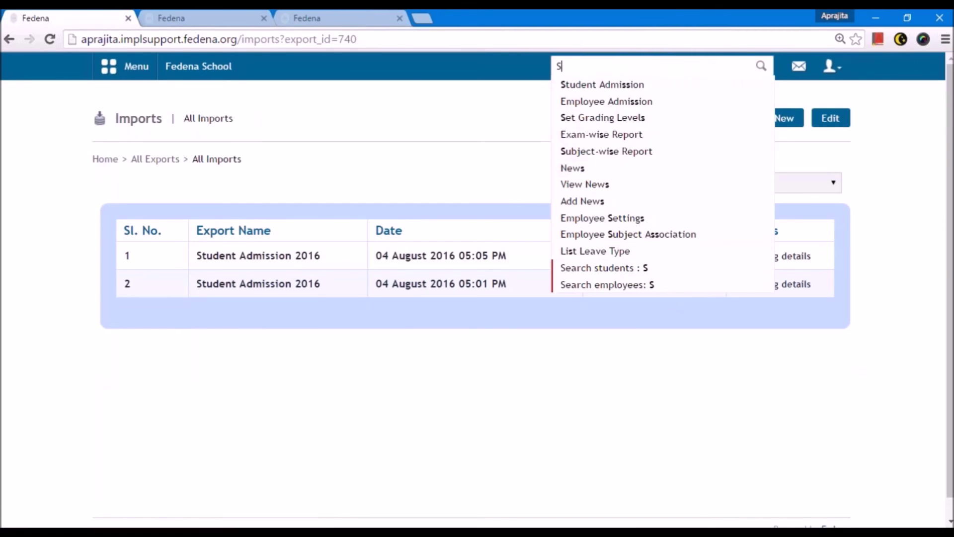
pyautogui.write('91')
pyautogui.scroll(-1, 656, 70)
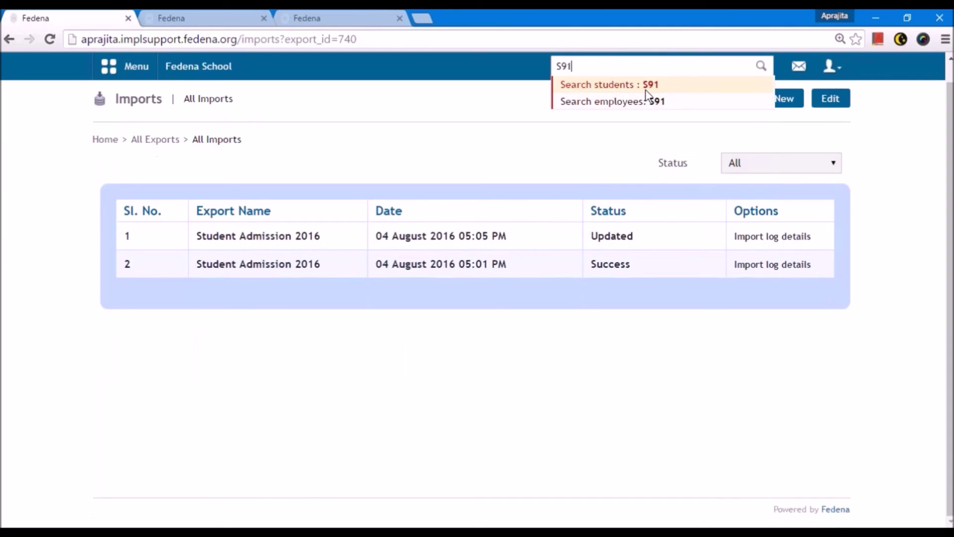
pyautogui.click(646, 86)
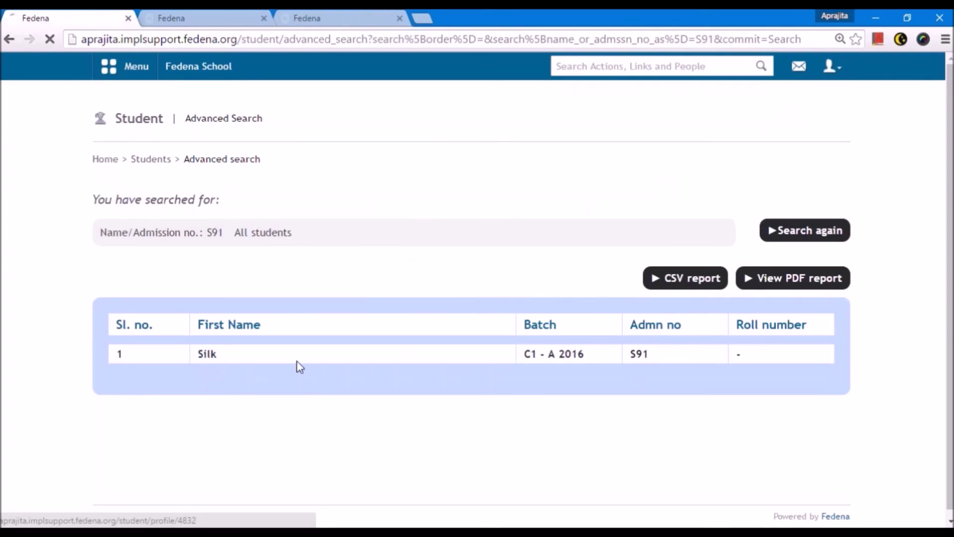
pyautogui.click(341, 362)
# Review the student's profile details, checking the gender, class and batch against the edited CSV.
pyautogui.scroll(-2, 393, 340)
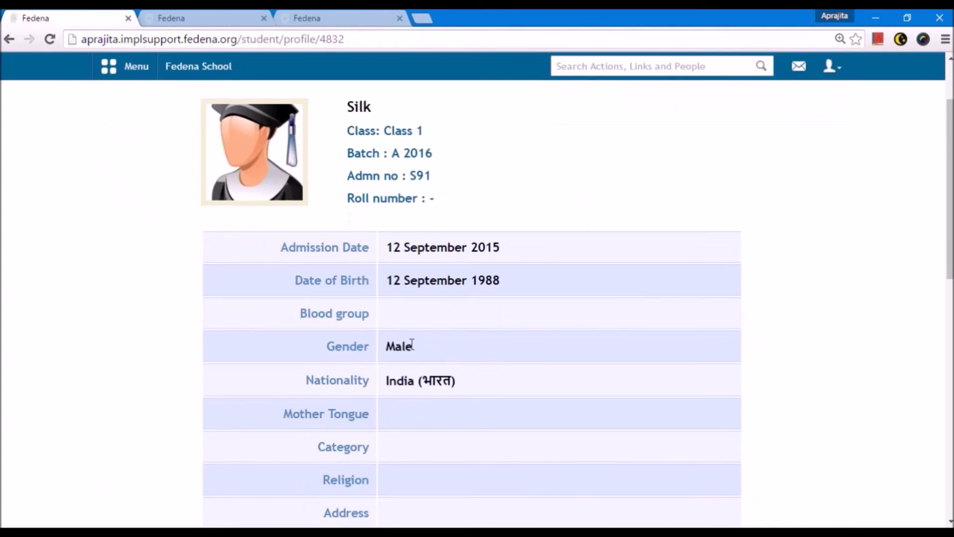
pyautogui.scroll(-7, 377, 358)
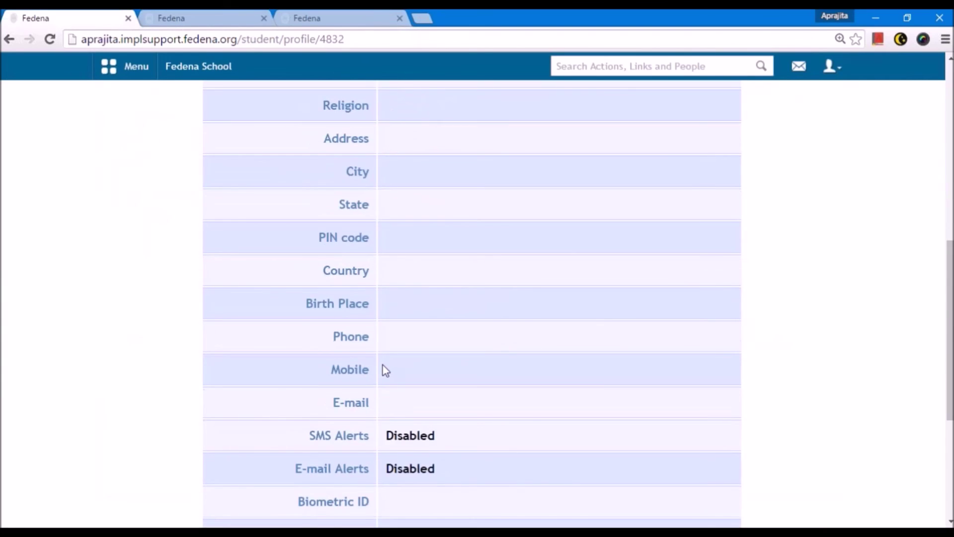
pyautogui.scroll(-4, 385, 370)
pyautogui.scroll(13, 382, 370)
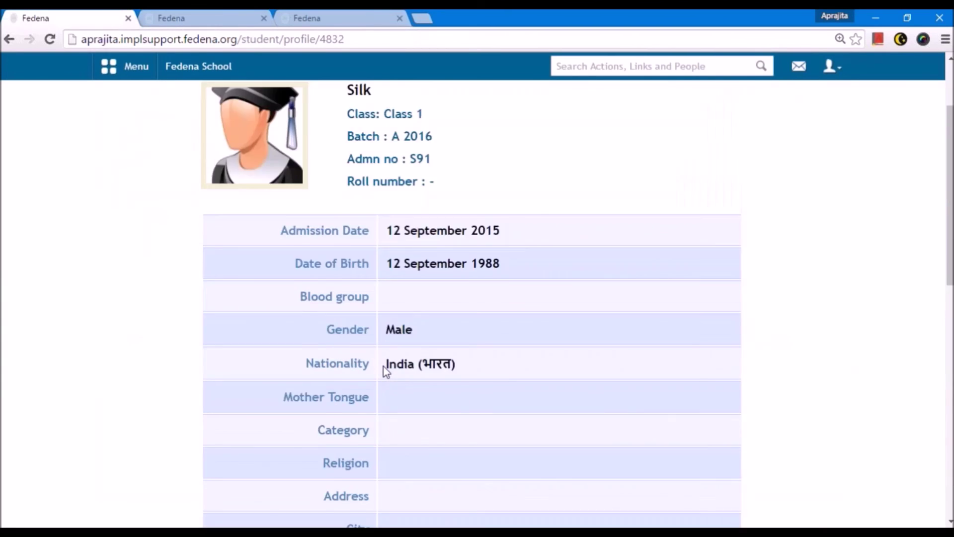
pyautogui.moveTo(388, 224); pyautogui.dragTo(395, 246)
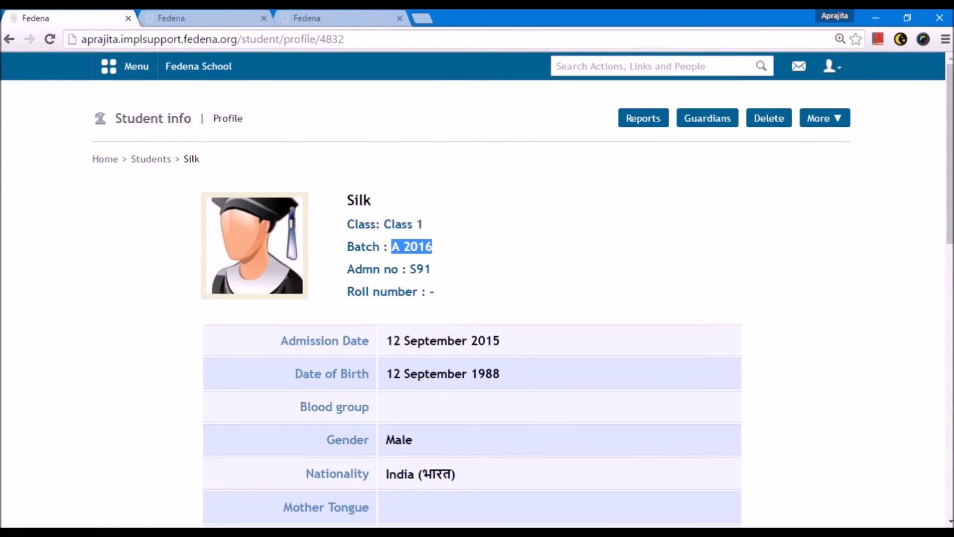
# Bring up the Excel CSV file, put its window away and return to the student profile in Fedena.
pyautogui.click(279, 485)
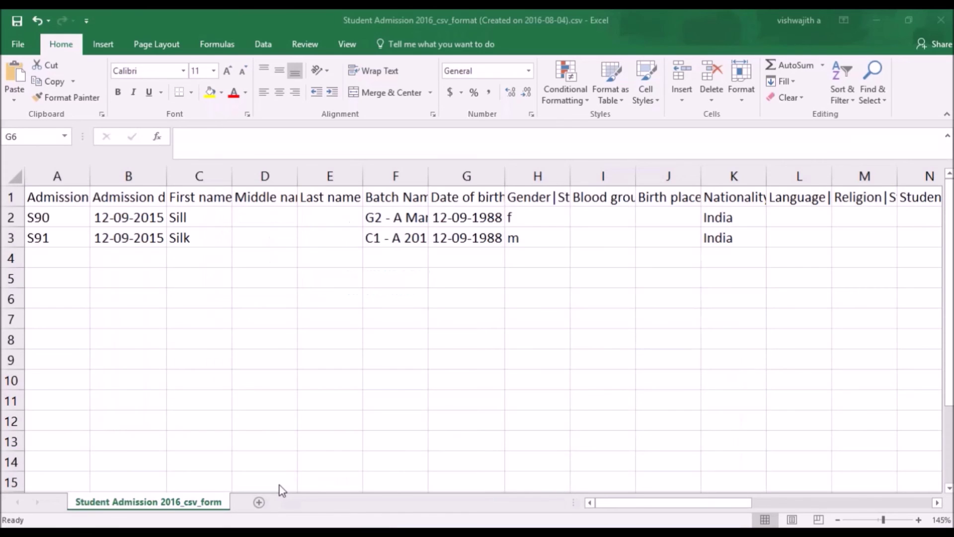
pyautogui.moveTo(637, 22); pyautogui.dragTo(591, 202)
pyautogui.click(795, 194)
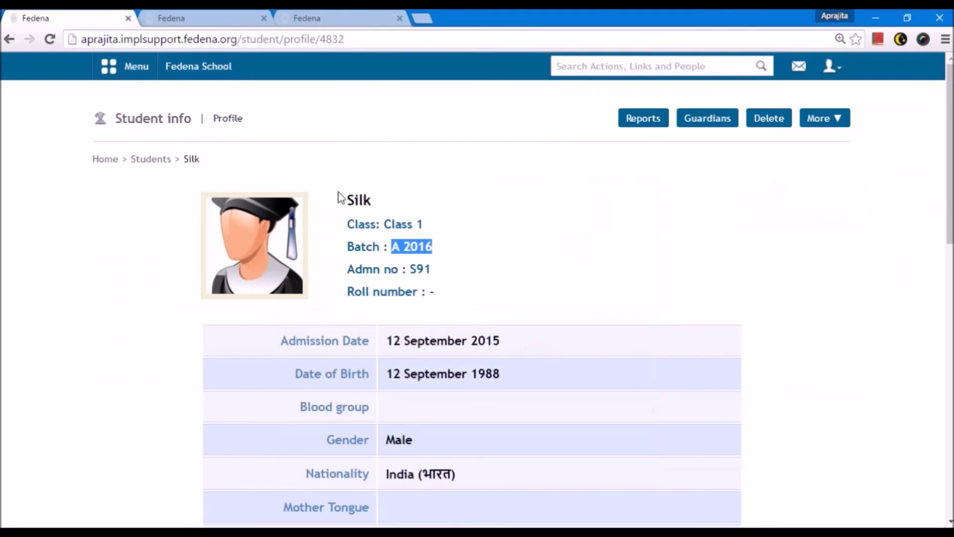
# Go to the browser tab showing the Class 1 batches and open the Custom Imports list there.
pyautogui.click(206, 15)
pyautogui.click(319, 16)
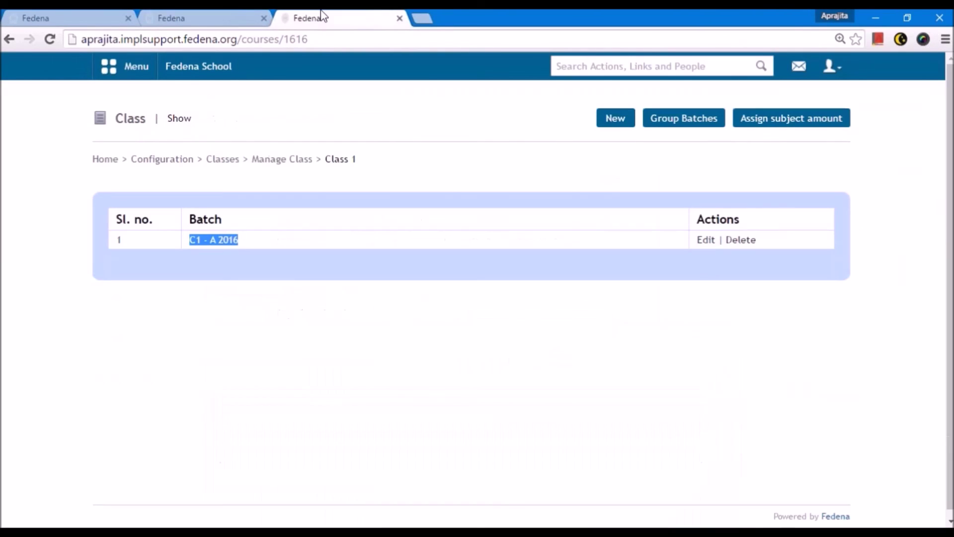
pyautogui.click(109, 67)
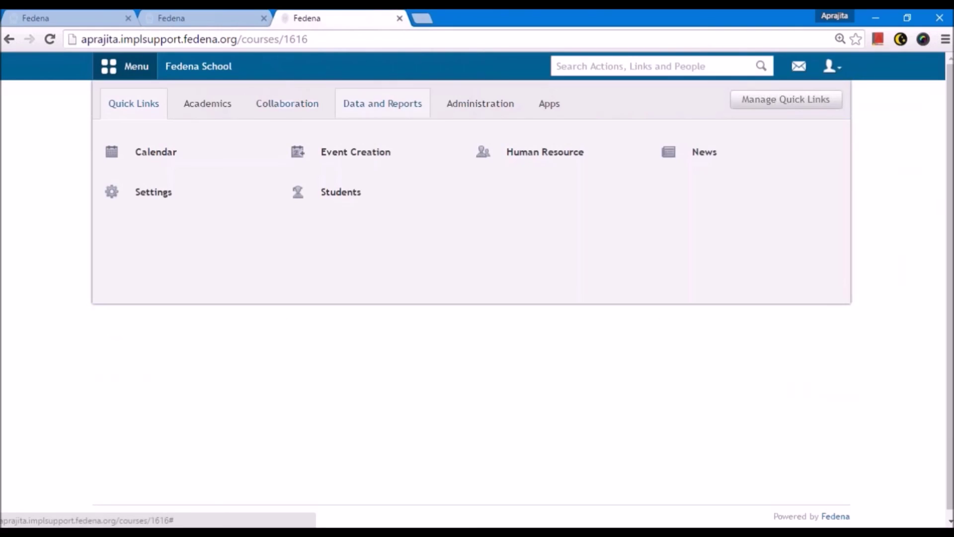
pyautogui.click(454, 114)
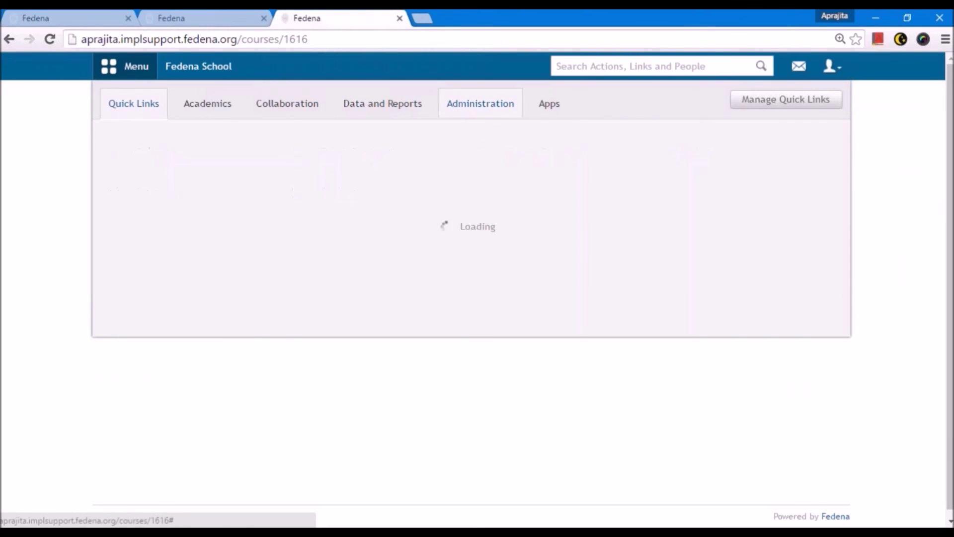
pyautogui.click(348, 115)
pyautogui.click(171, 151)
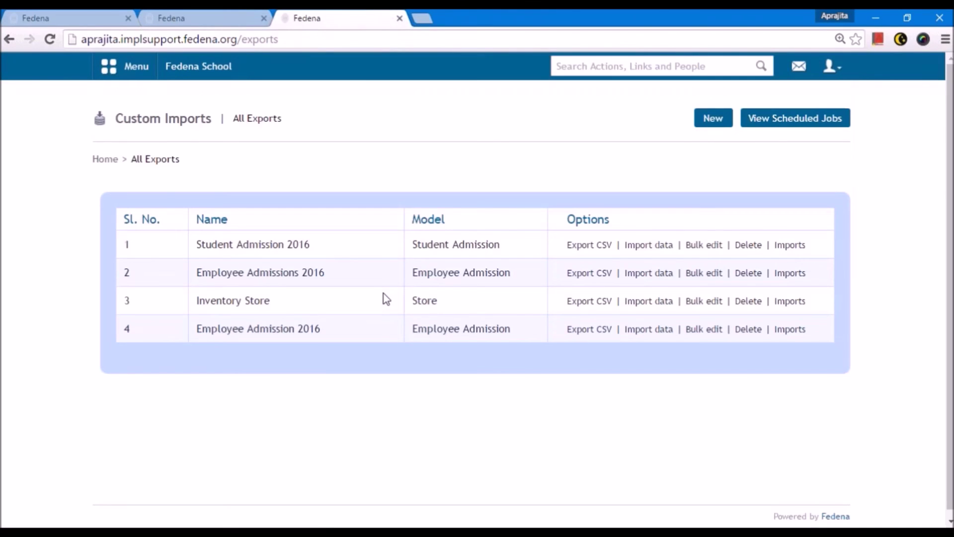